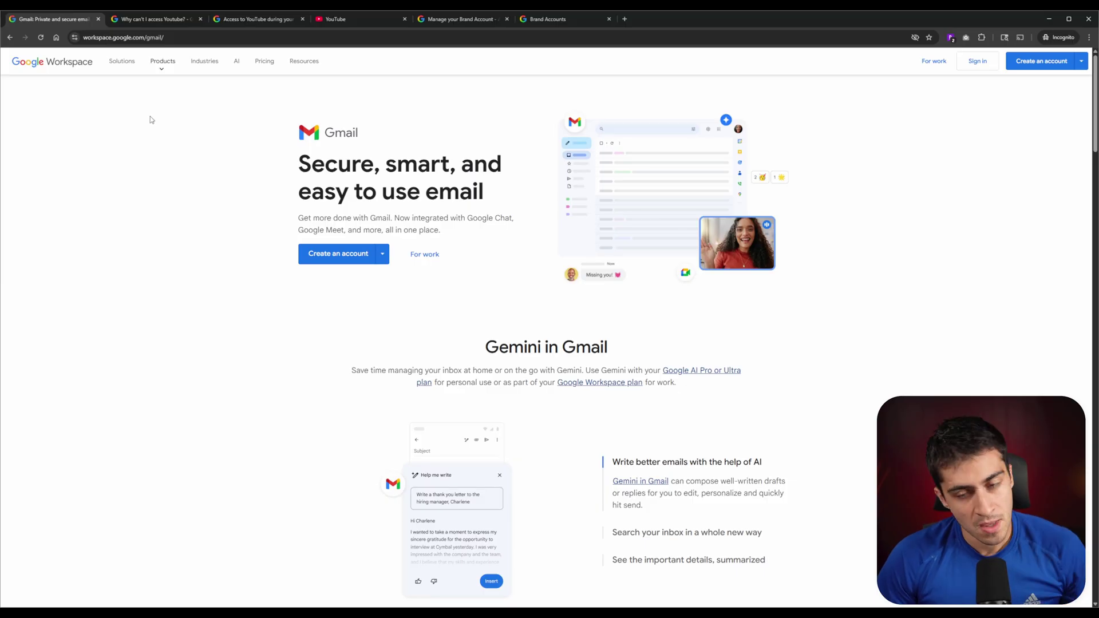
Skim the 'can't access YouTube' thread, then open the 'Access to YouTube during your Google Workspace trial' article
left_click(178, 22)
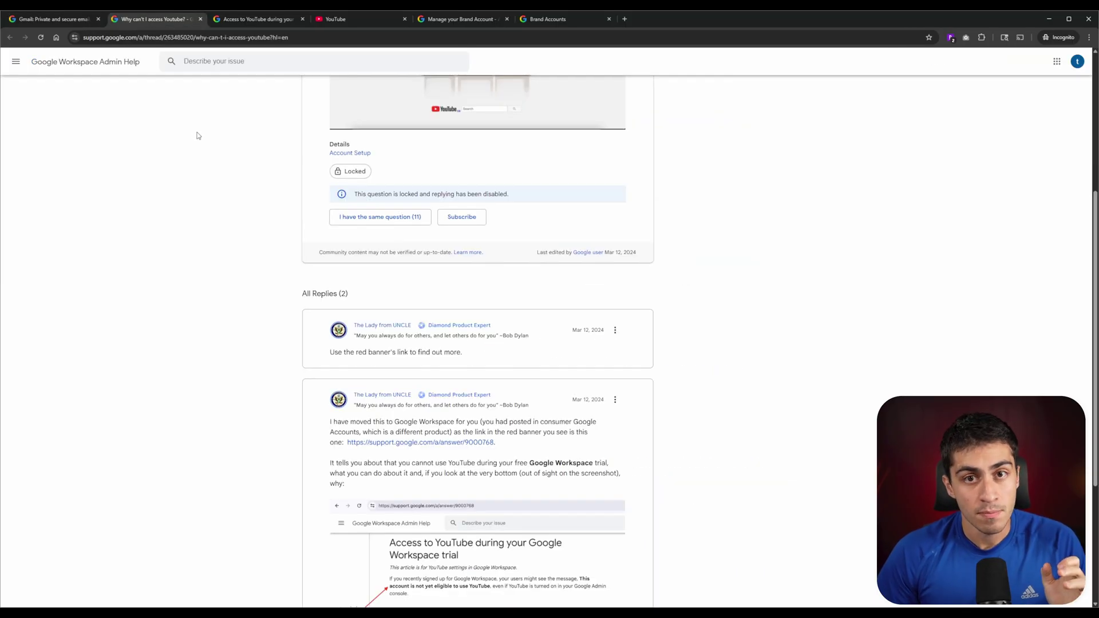
scroll(197, 133, "up", 5)
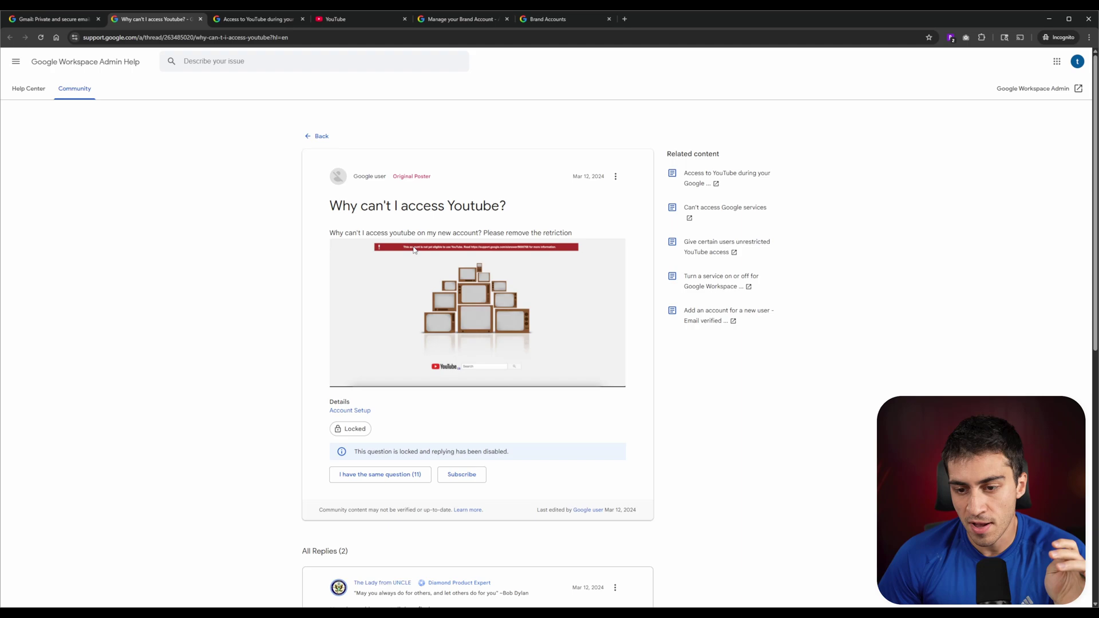
scroll(449, 303, "down", 1)
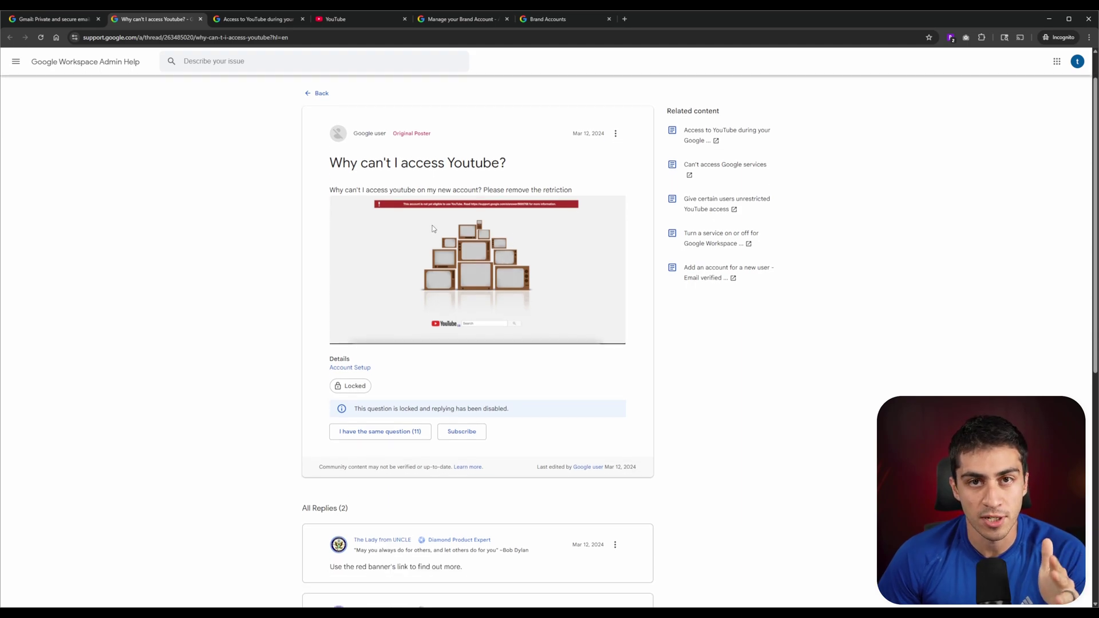
scroll(433, 228, "up", 1)
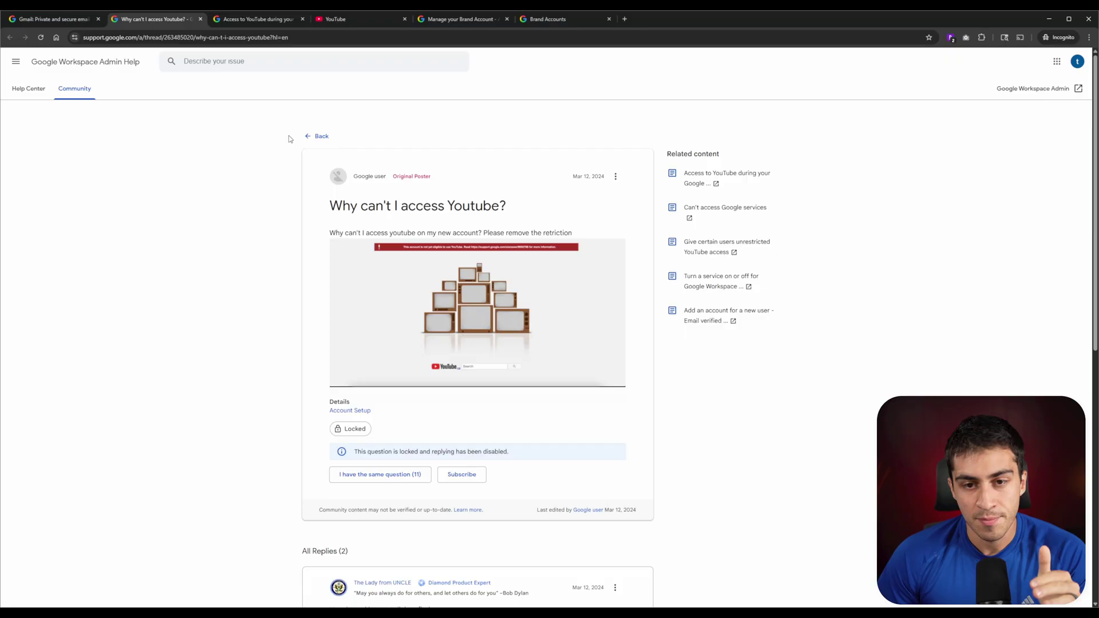
left_click(241, 22)
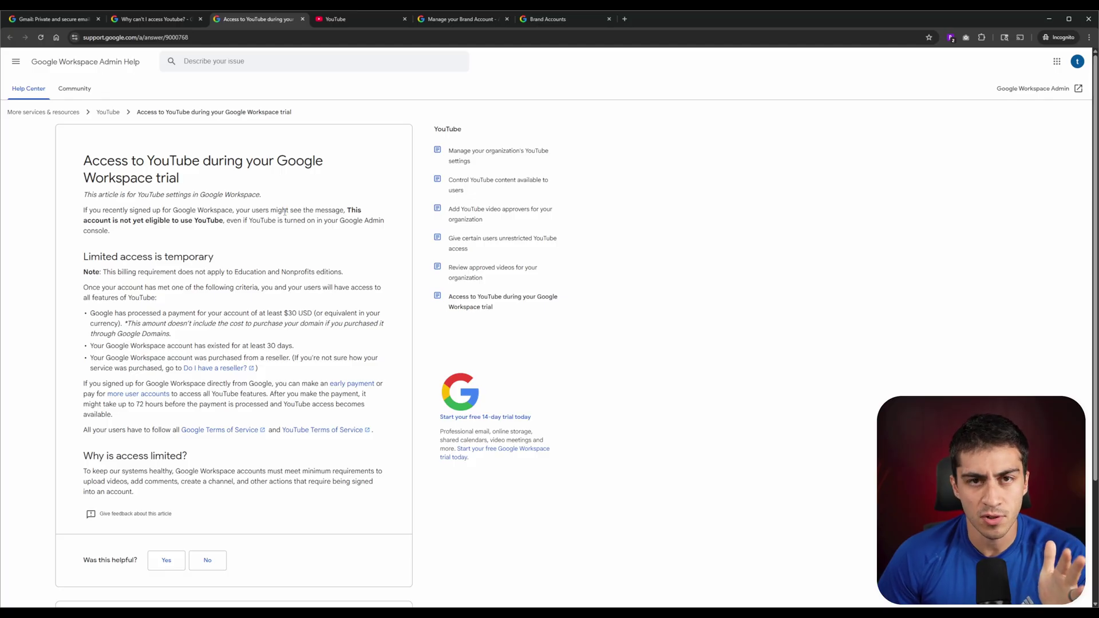
scroll(284, 212, "down", 1)
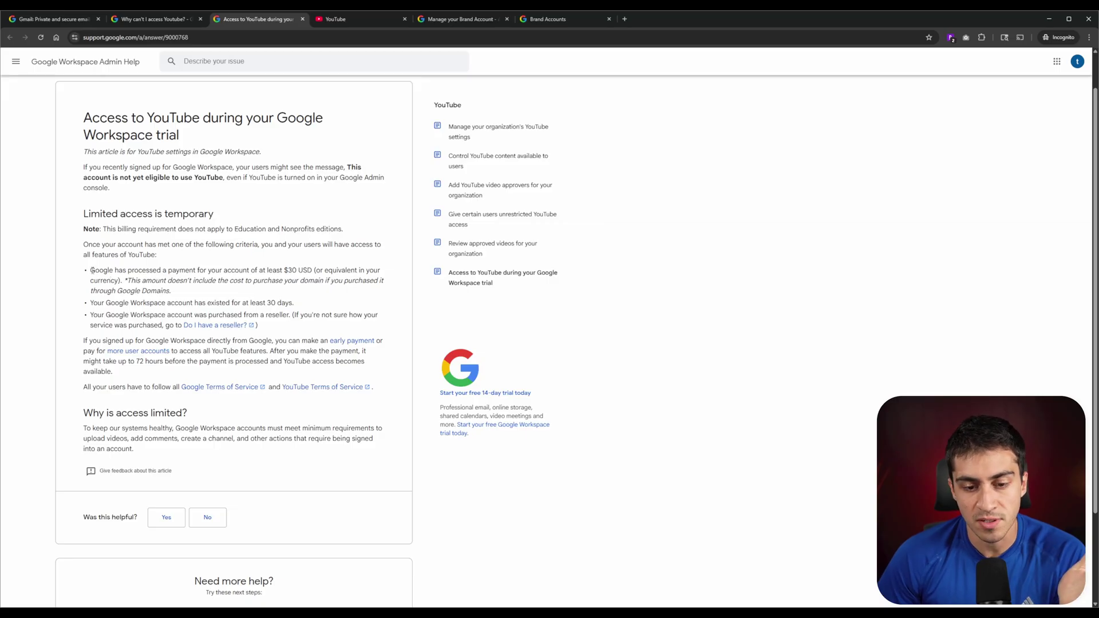
left_click_drag(328, 271, 131, 271)
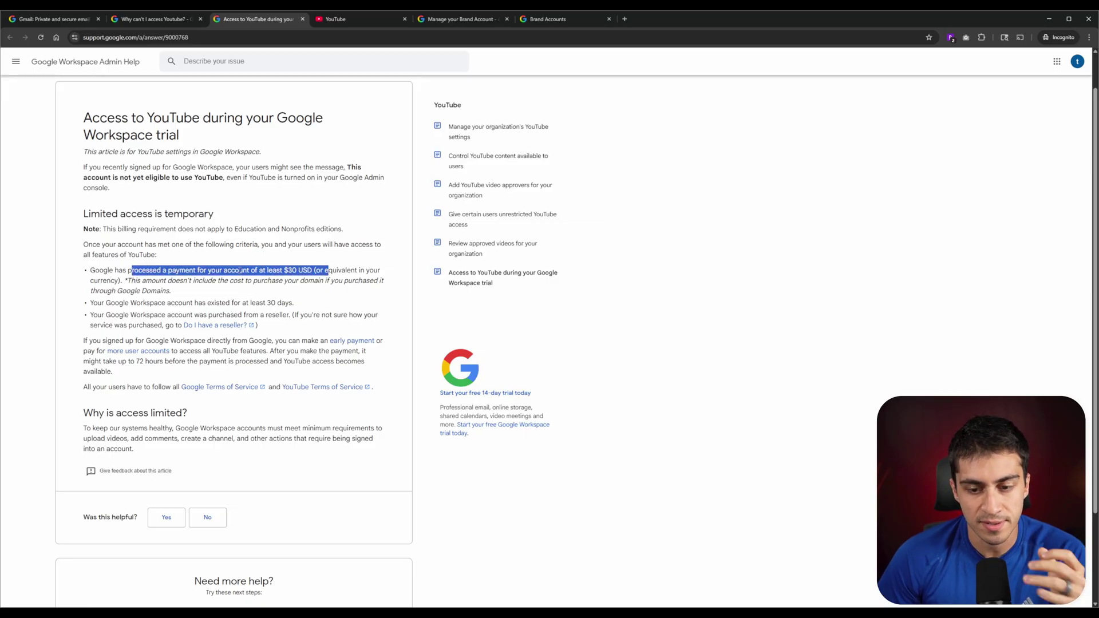
left_click(299, 273)
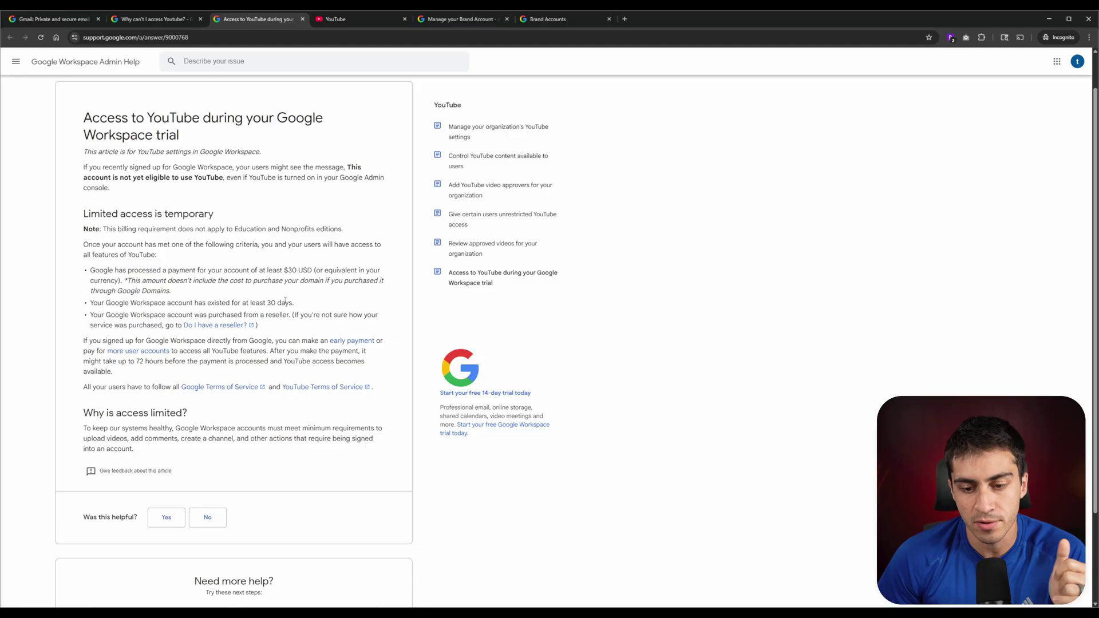
left_click_drag(293, 303, 183, 304)
left_click(244, 308)
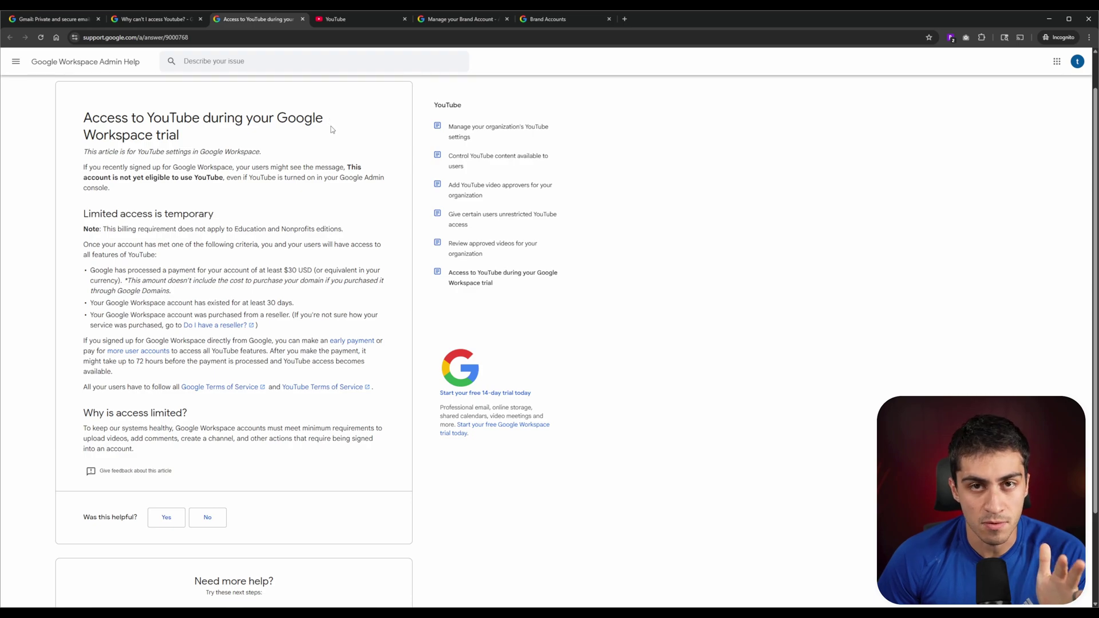
Back in YouTube, cancel the 'How you'll appear' channel prompt and bring up Switch account
left_click(332, 20)
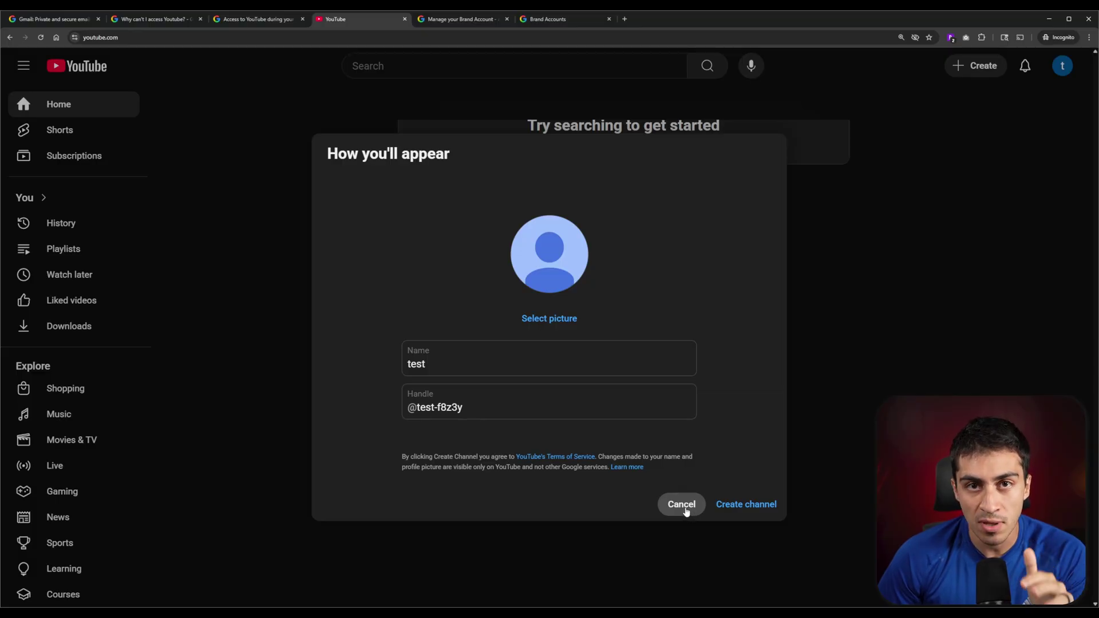
left_click(686, 511)
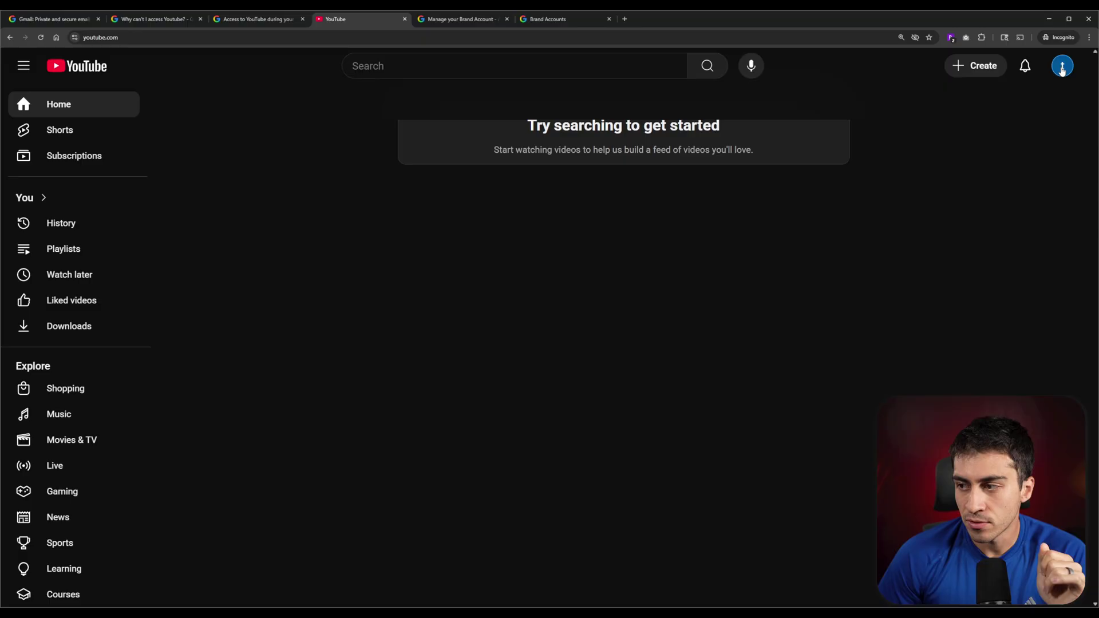
left_click(1062, 66)
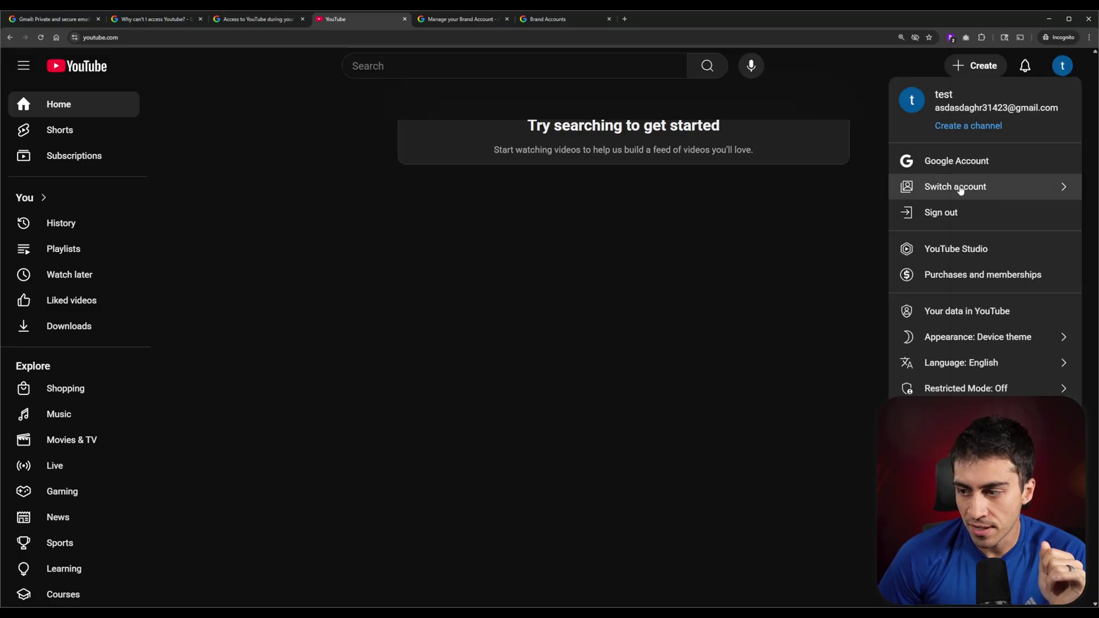
left_click(959, 187)
Choose View all channels to confirm the test account has no channel yet
left_click(955, 222)
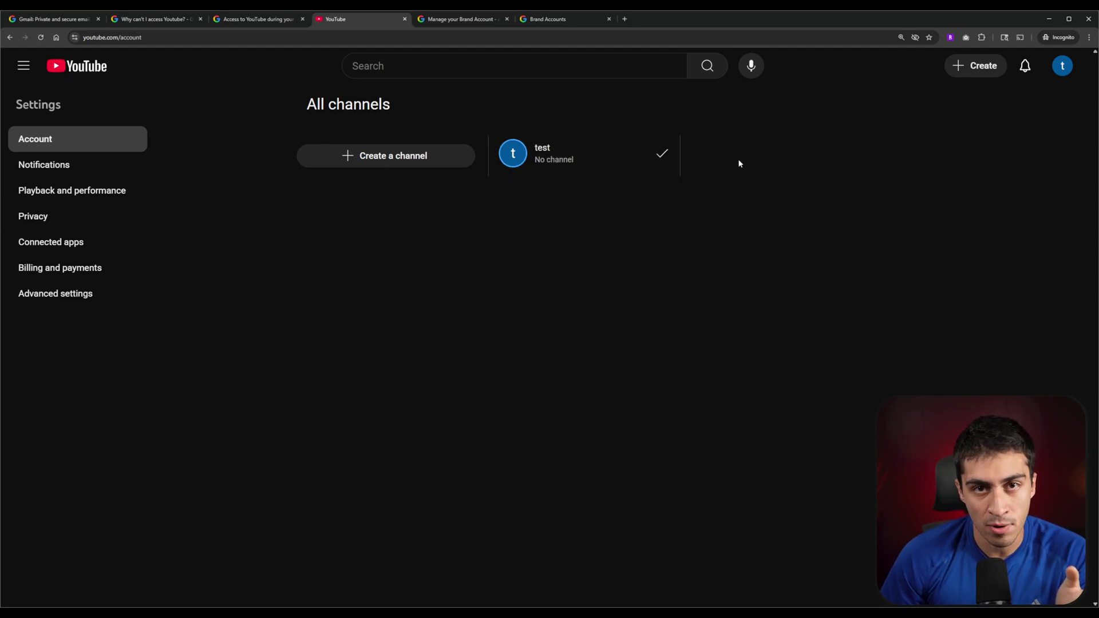
Close the brand account management page and review the Brand Accounts overview
left_click(507, 19)
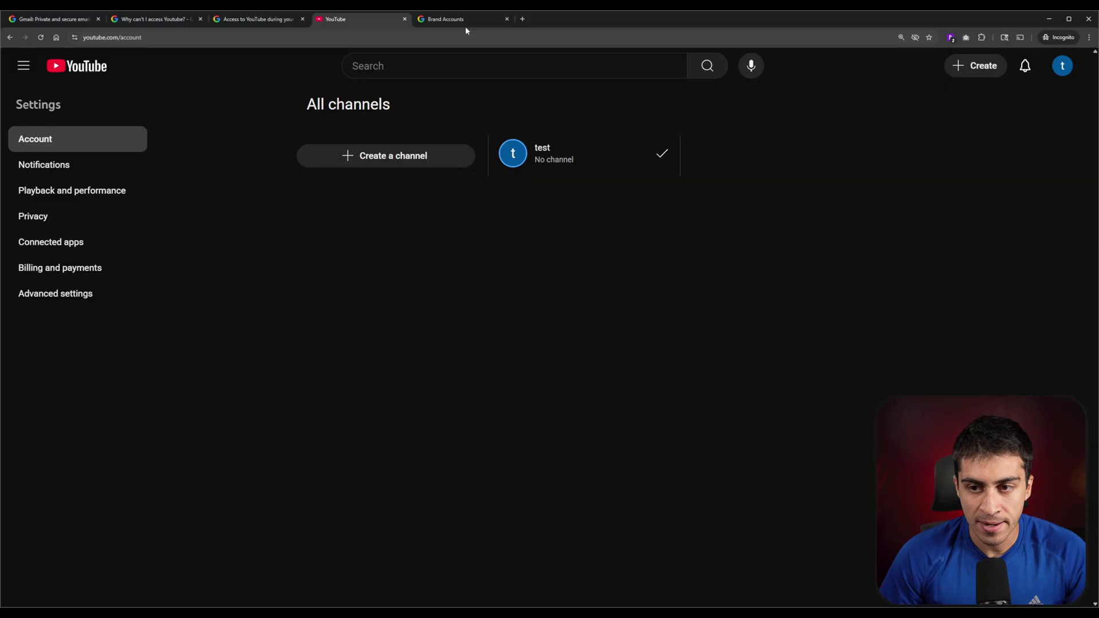
left_click(445, 21)
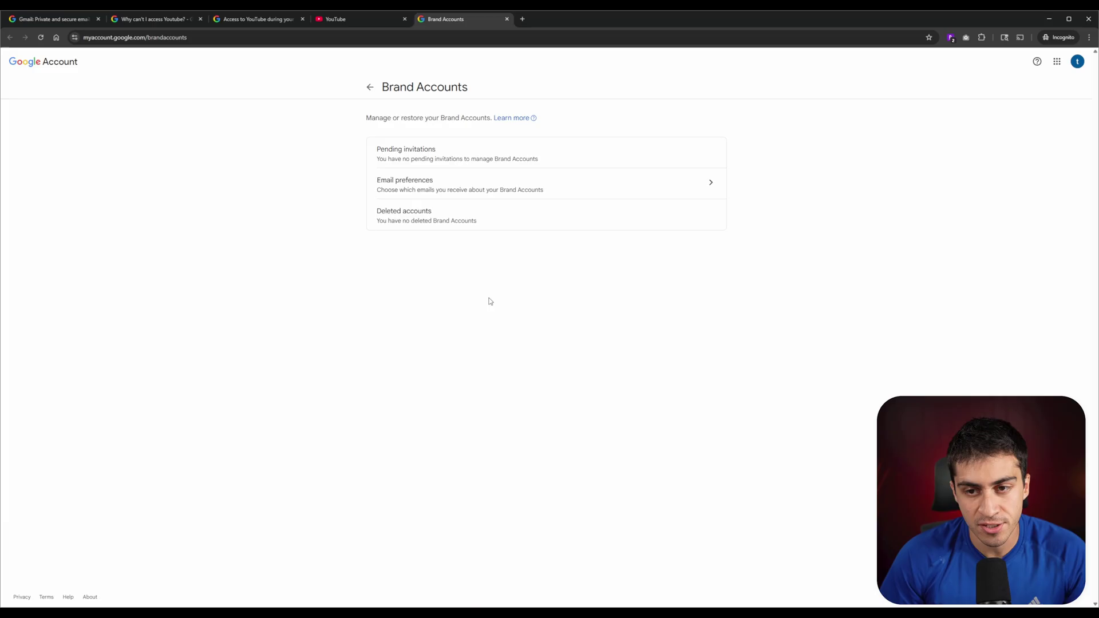
left_click(387, 20)
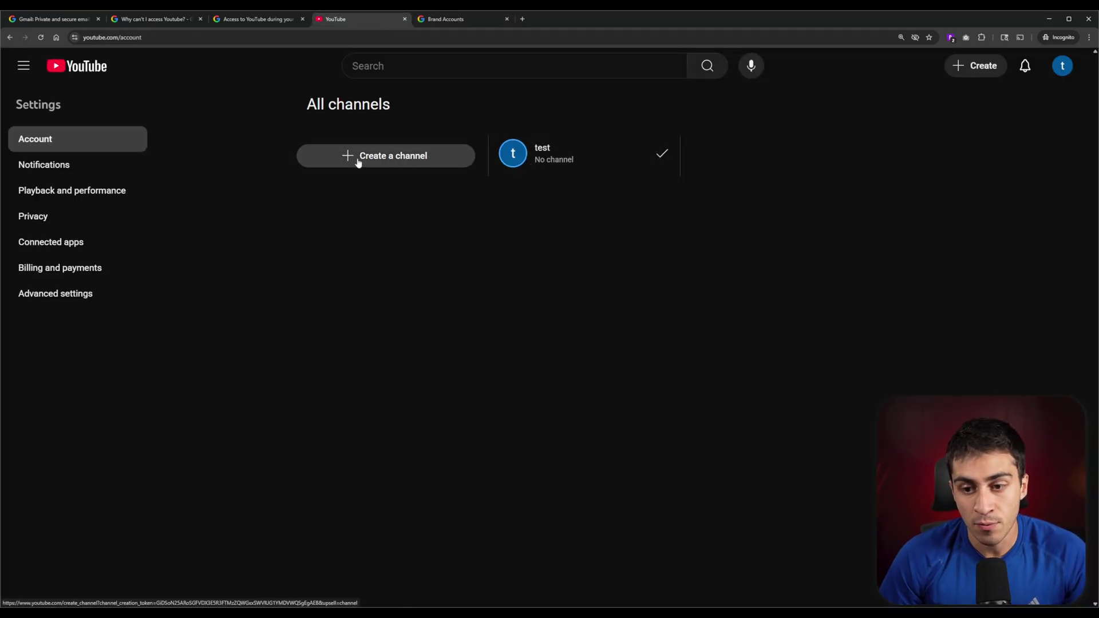
From the avatar menu, begin a new channel, with the form pre-filled with the name 'test'
left_click(1064, 67)
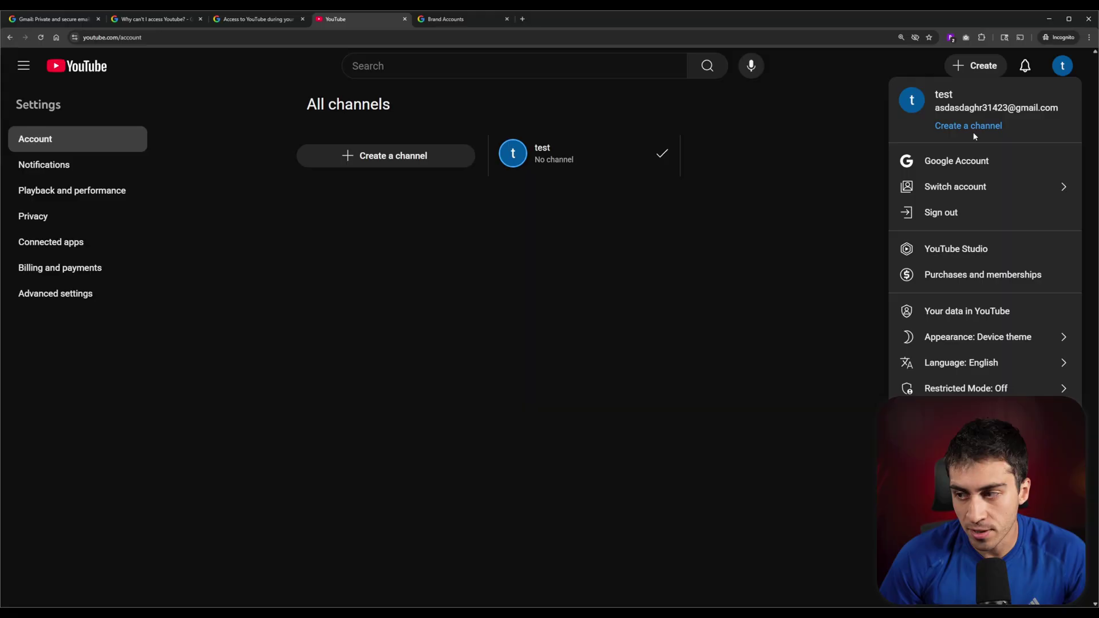
left_click(403, 164)
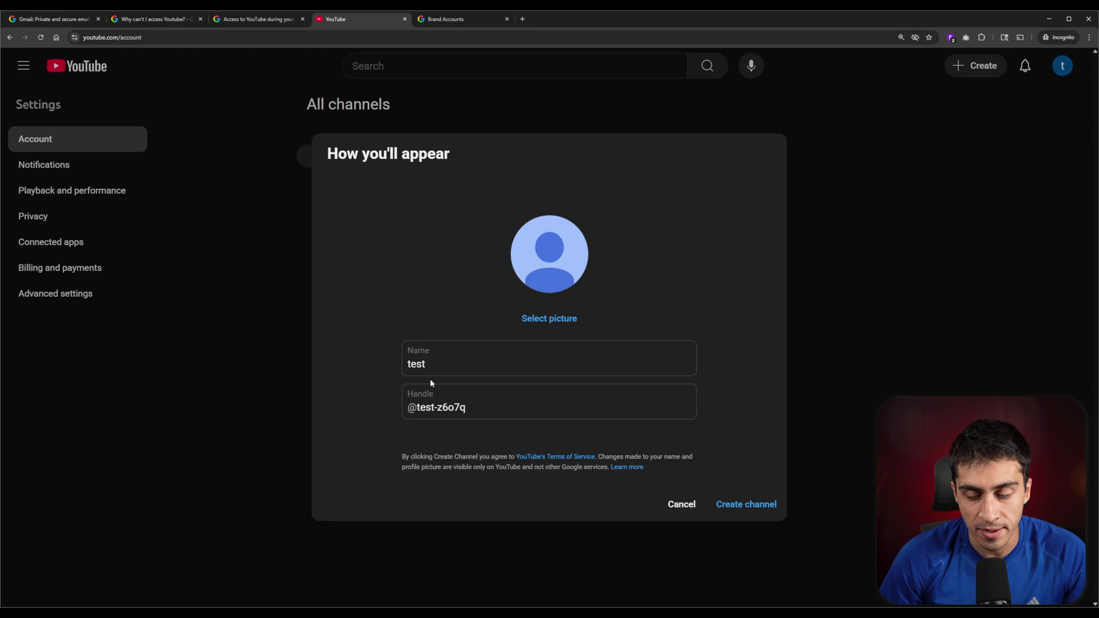
left_click_drag(431, 364, 408, 363)
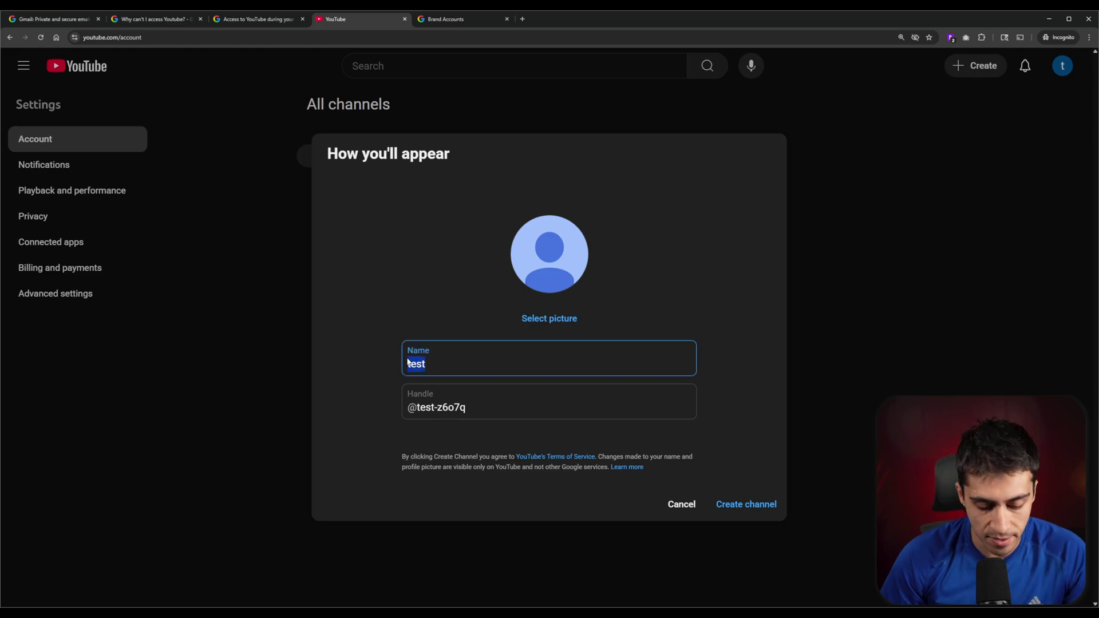
left_click(367, 362)
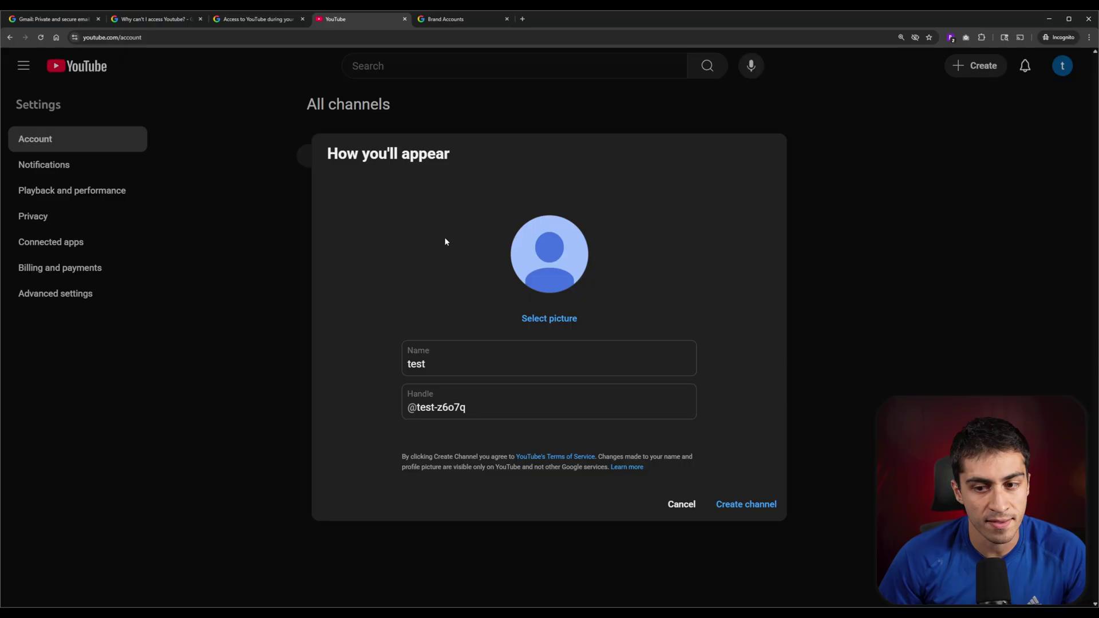
Create the 'test' channel and list all channels on the account
left_click(753, 507)
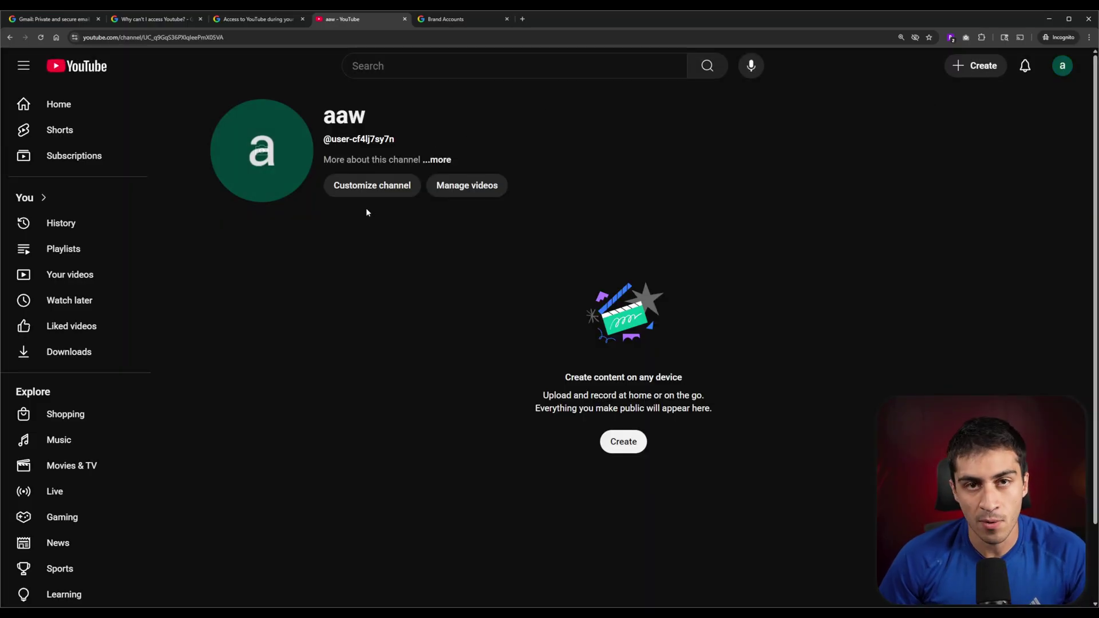
left_click(1062, 65)
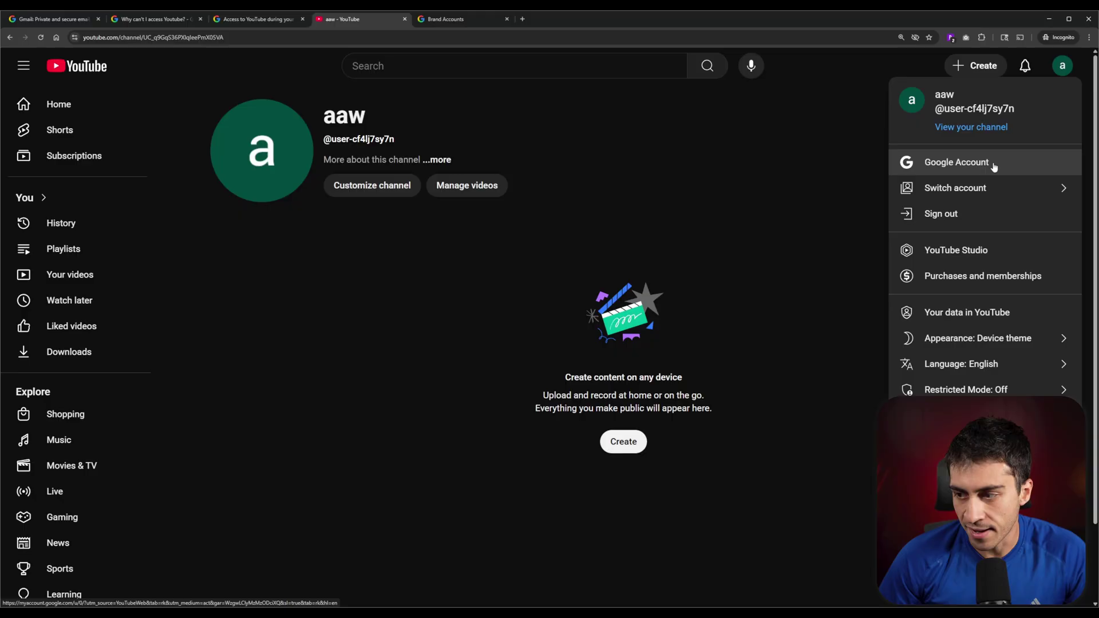
left_click(984, 186)
left_click(967, 212)
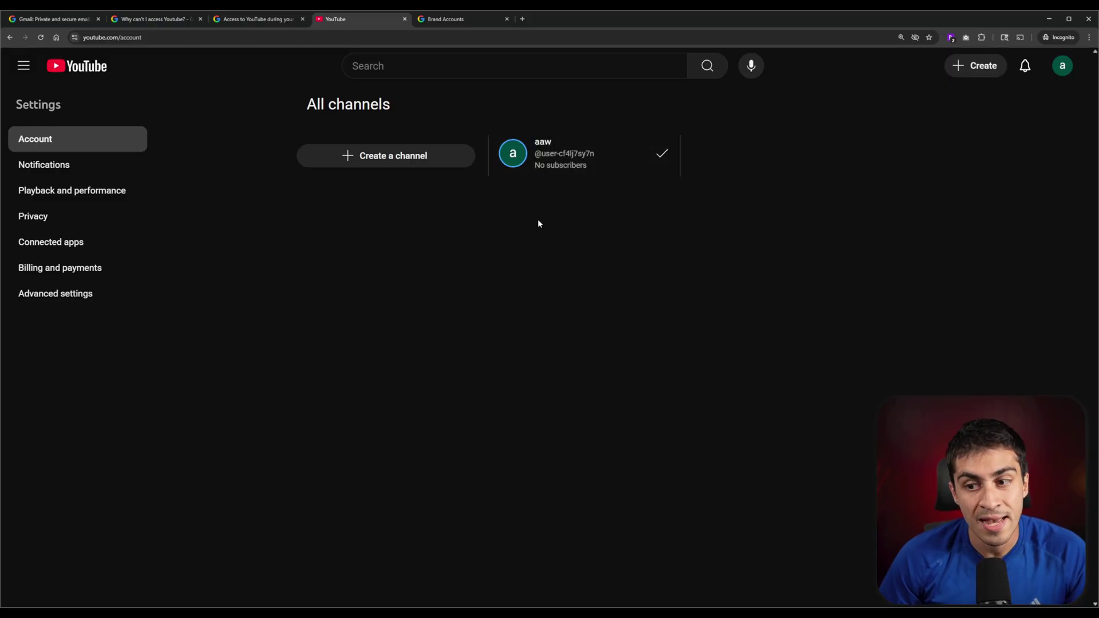
Reload the Brand Accounts page, then view the channel's Advanced settings with its User and Channel IDs
left_click(457, 22)
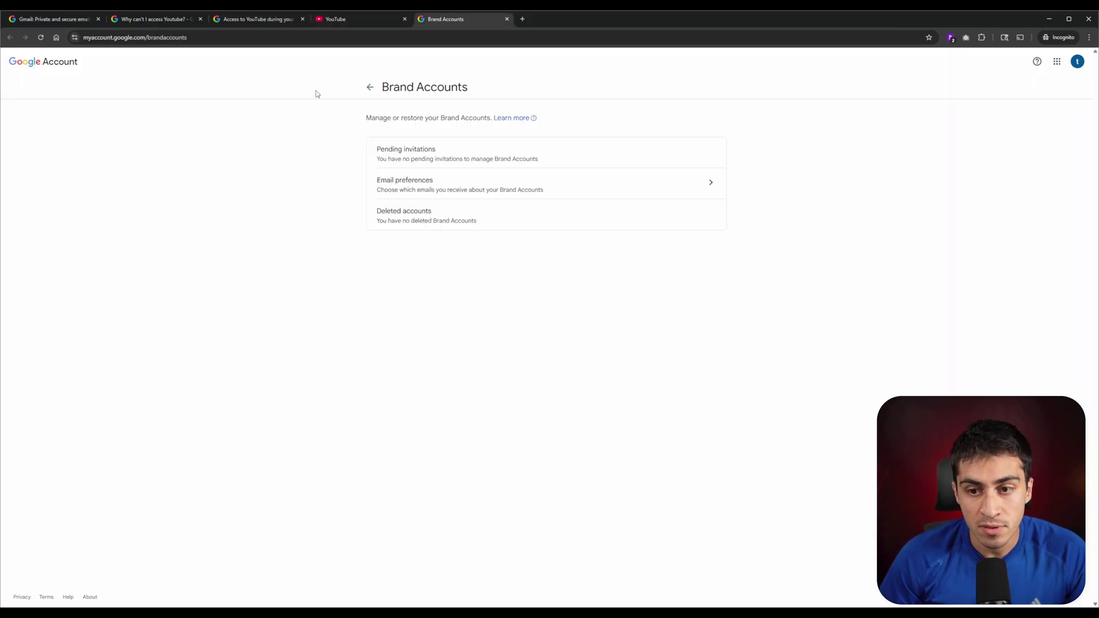
right_click(315, 92)
left_click(331, 126)
left_click(362, 22)
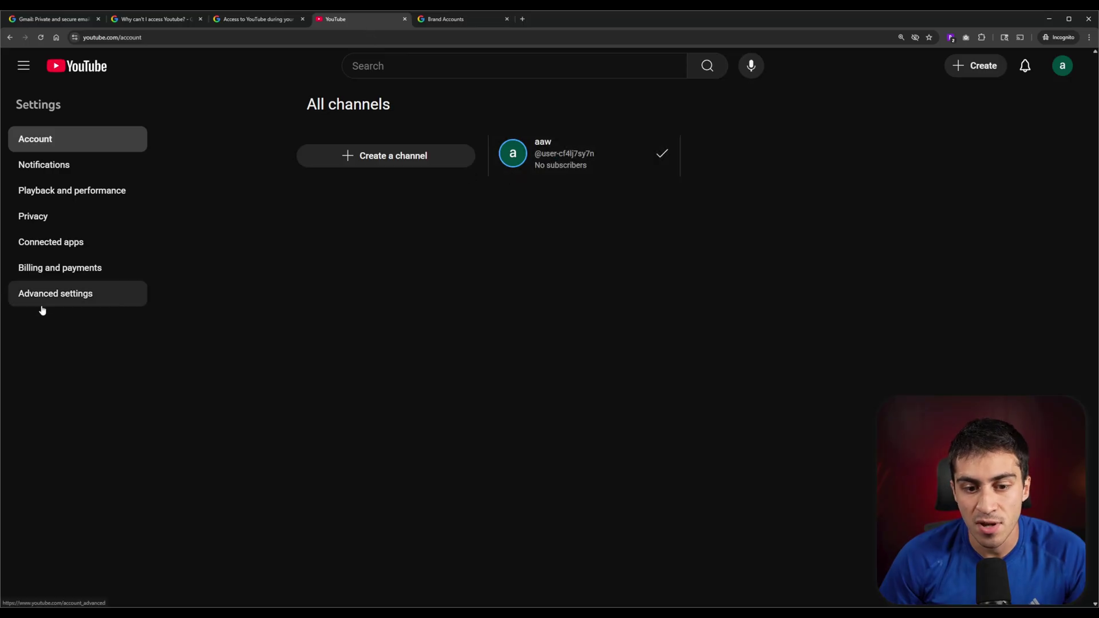
left_click(104, 299)
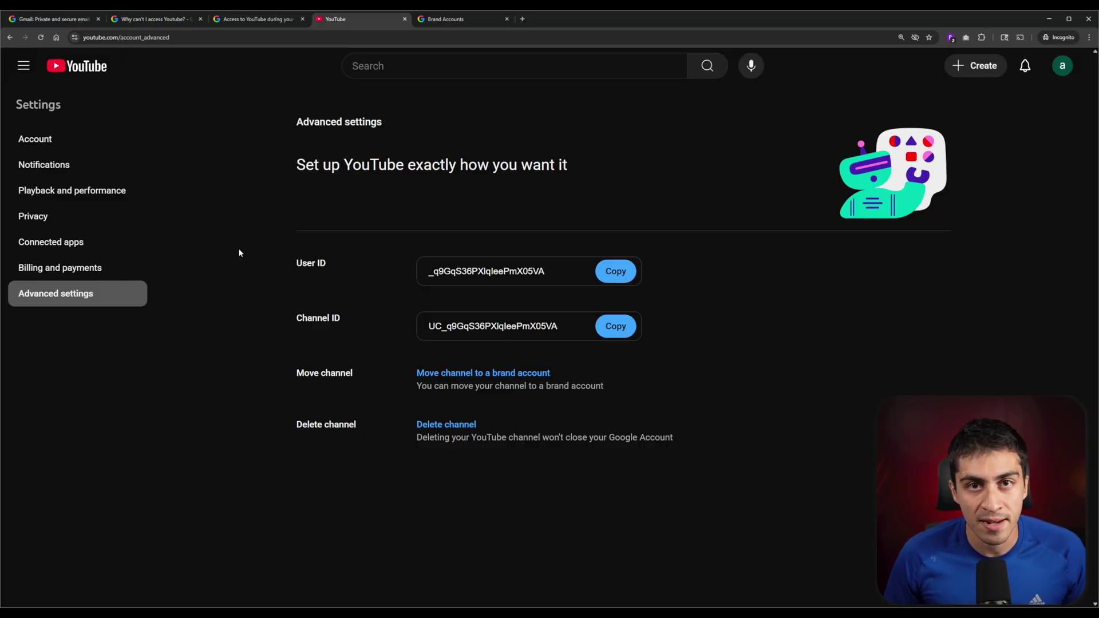
Go to All channels and start creating another channel
left_click(1062, 66)
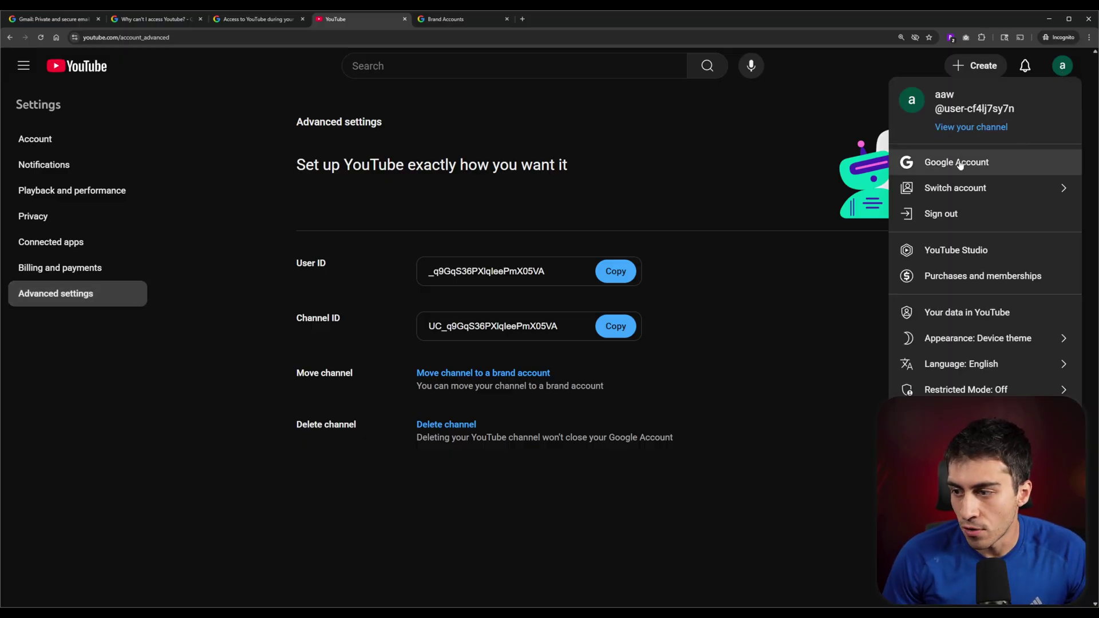
left_click(967, 188)
left_click(935, 206)
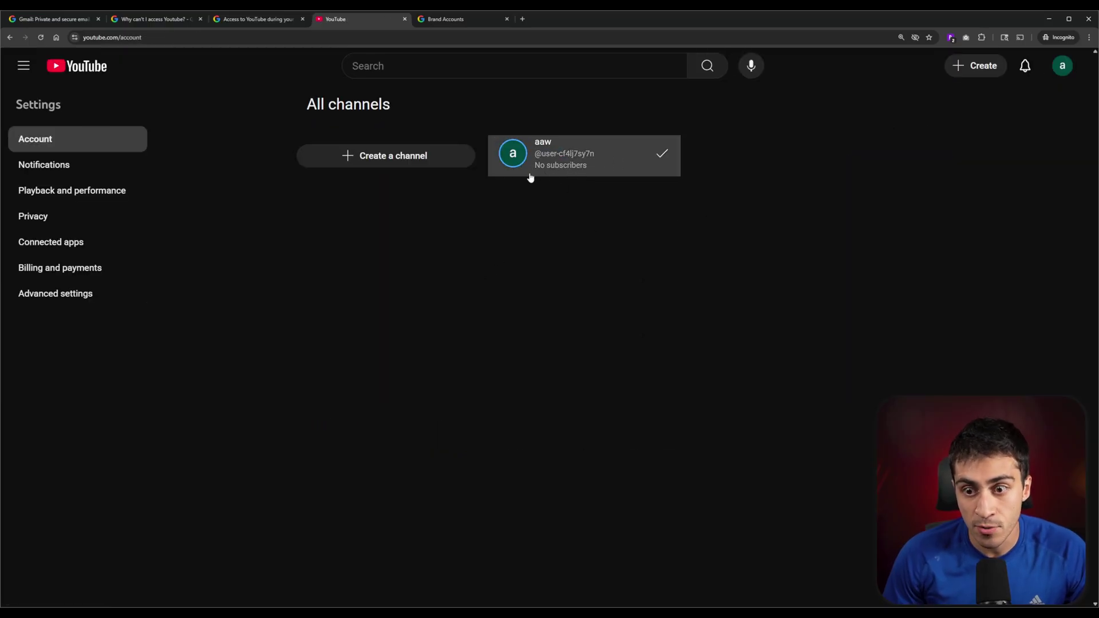
left_click(407, 156)
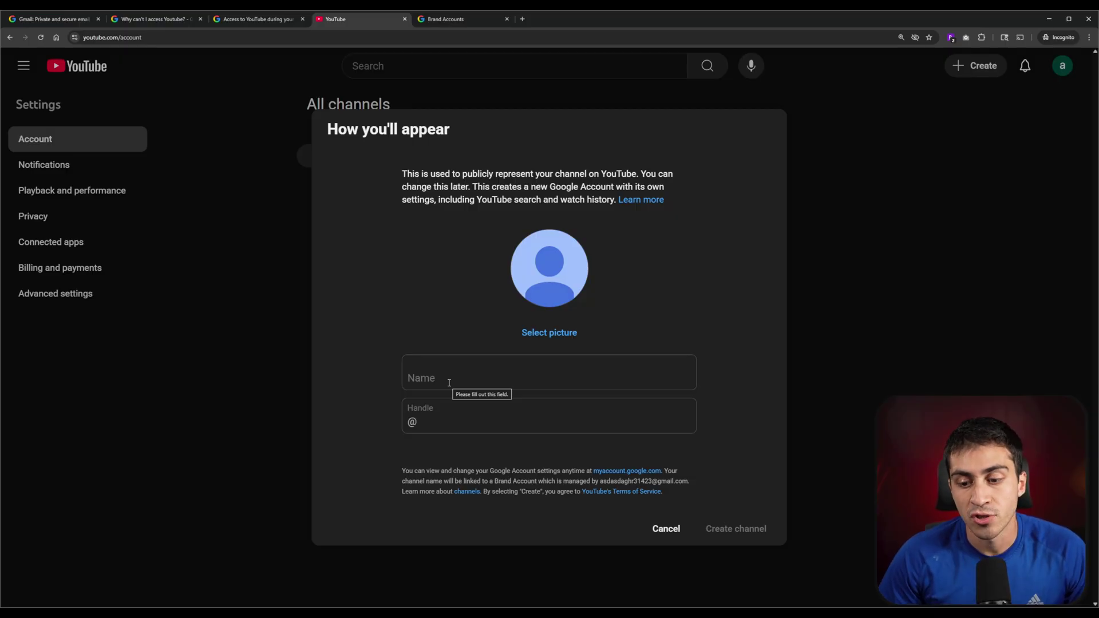
Paste 'Cool Tech Tips' as the channel name and create it, reaching the sign-in-again error
left_click(432, 409)
key("shift+Tab")
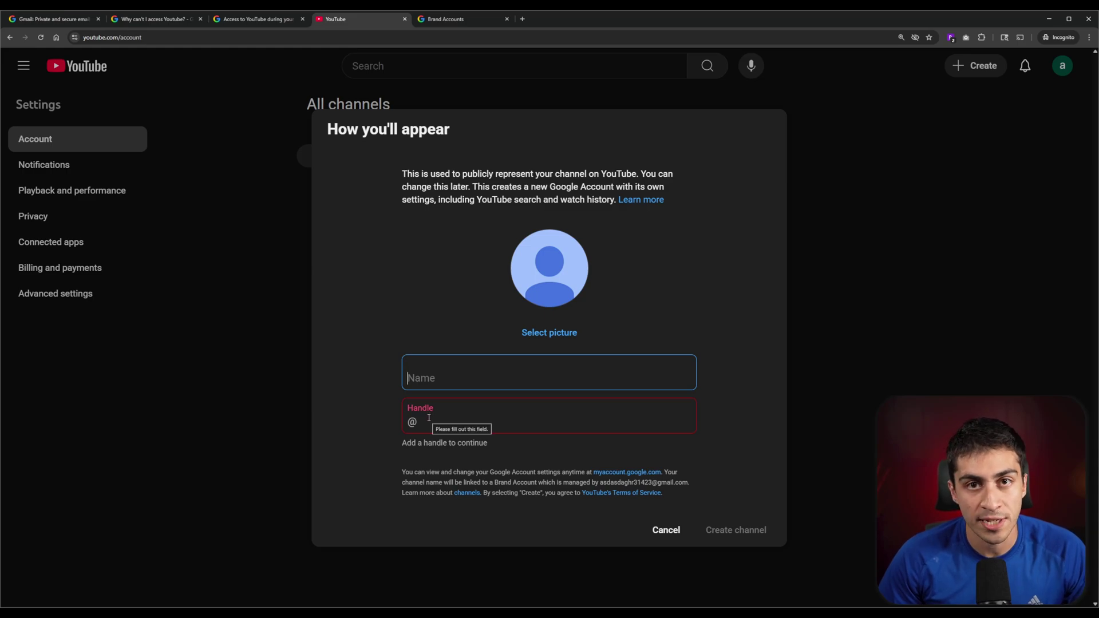
type("Cool Tech Tips")
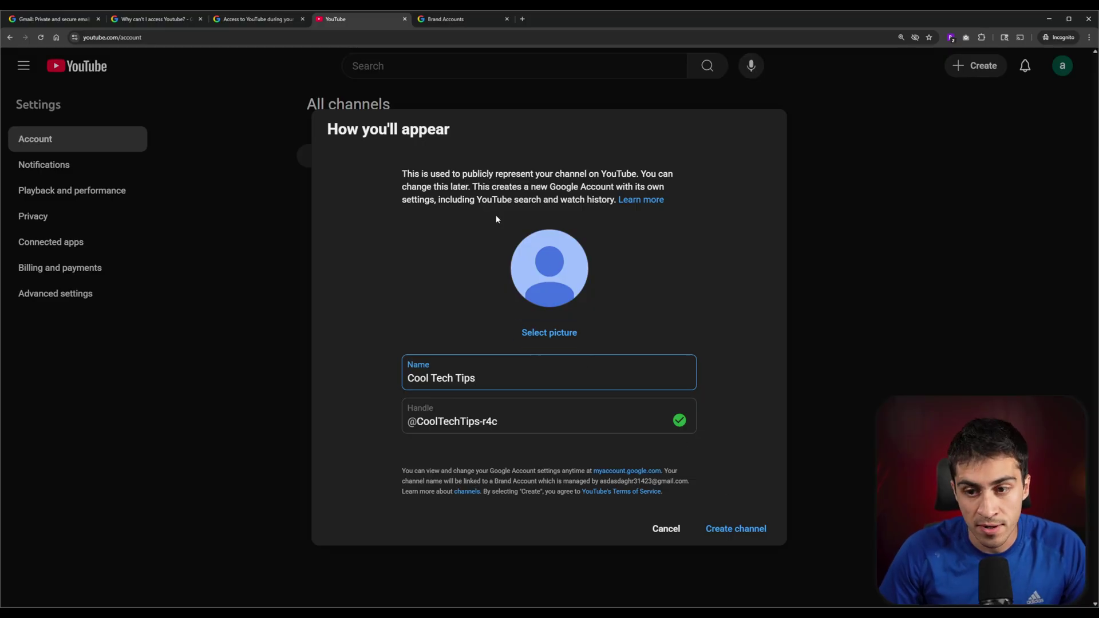
left_click(738, 529)
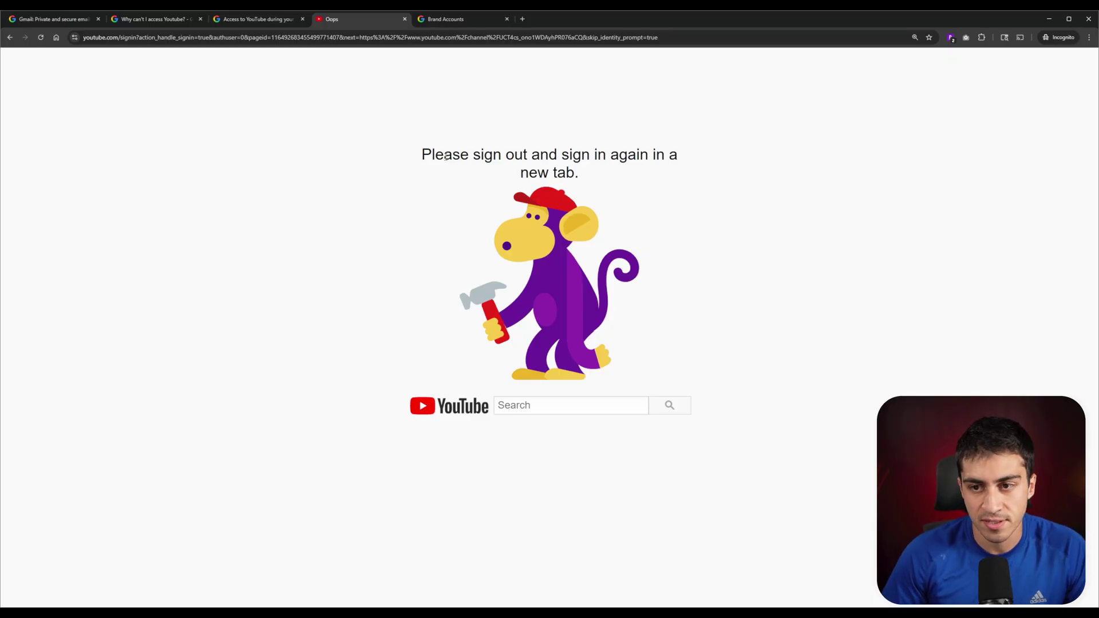
Check Brand Accounts for the new account, then go back to YouTube's All channels list
left_click(455, 22)
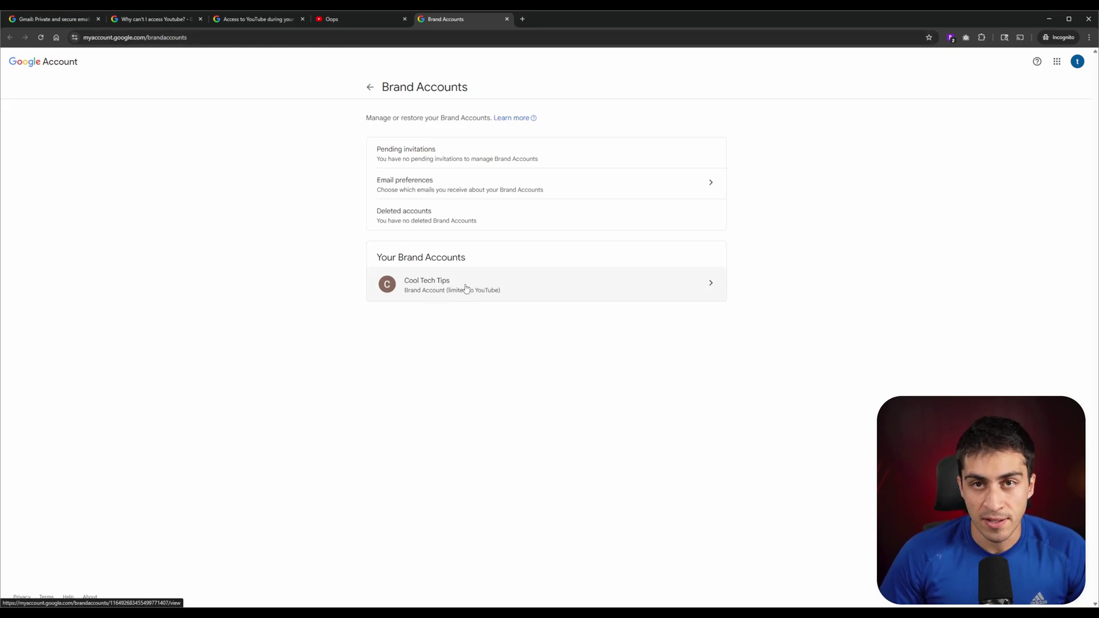
left_click(363, 17)
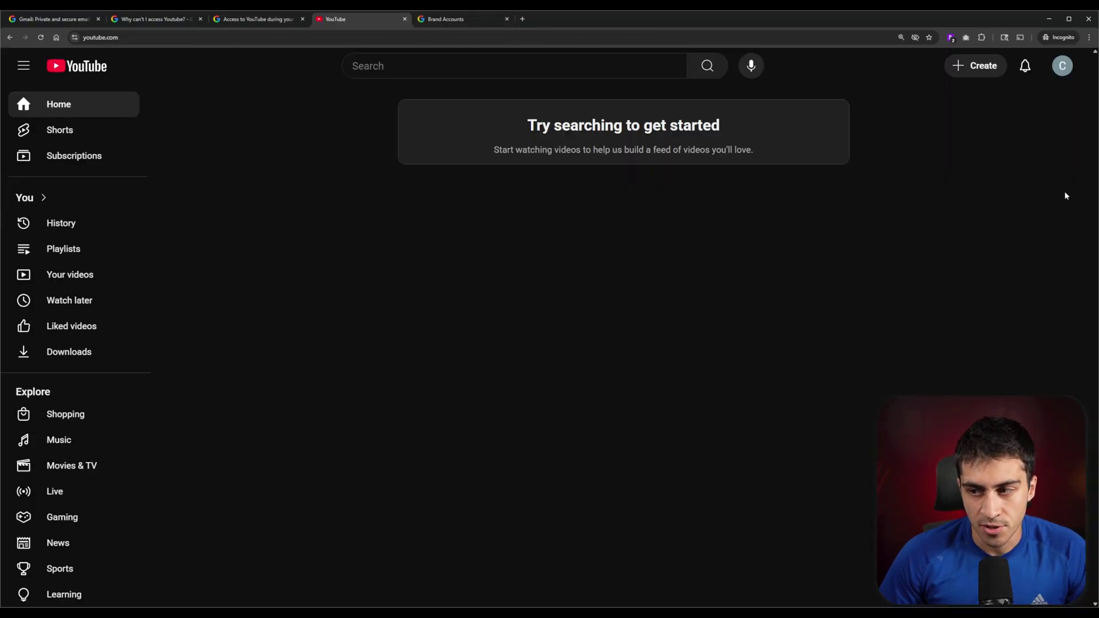
left_click(1061, 65)
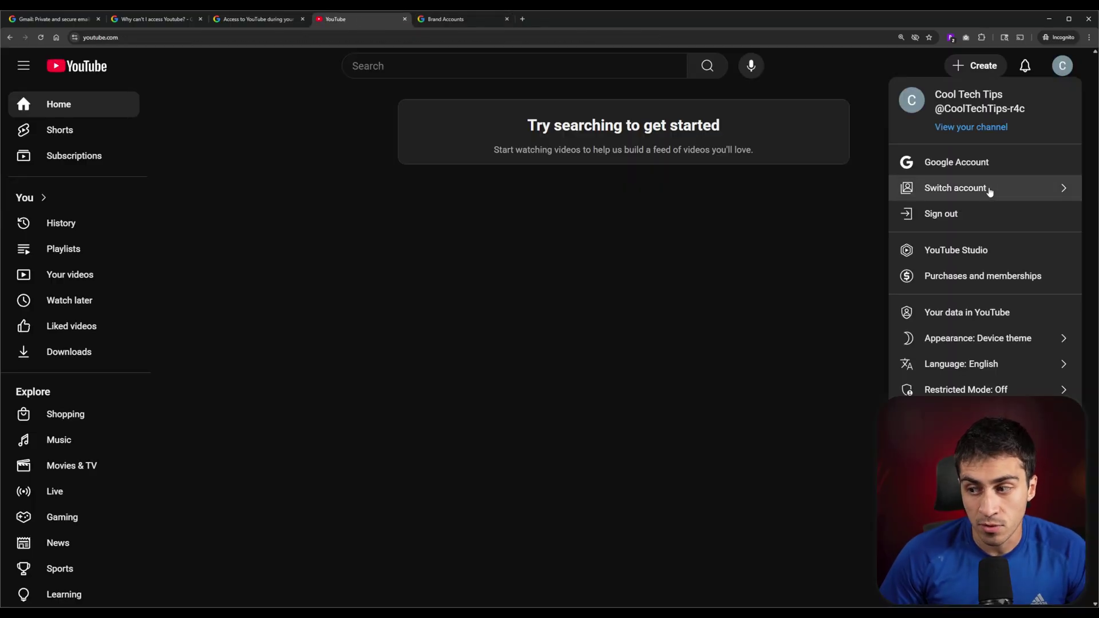
left_click(988, 188)
left_click(961, 249)
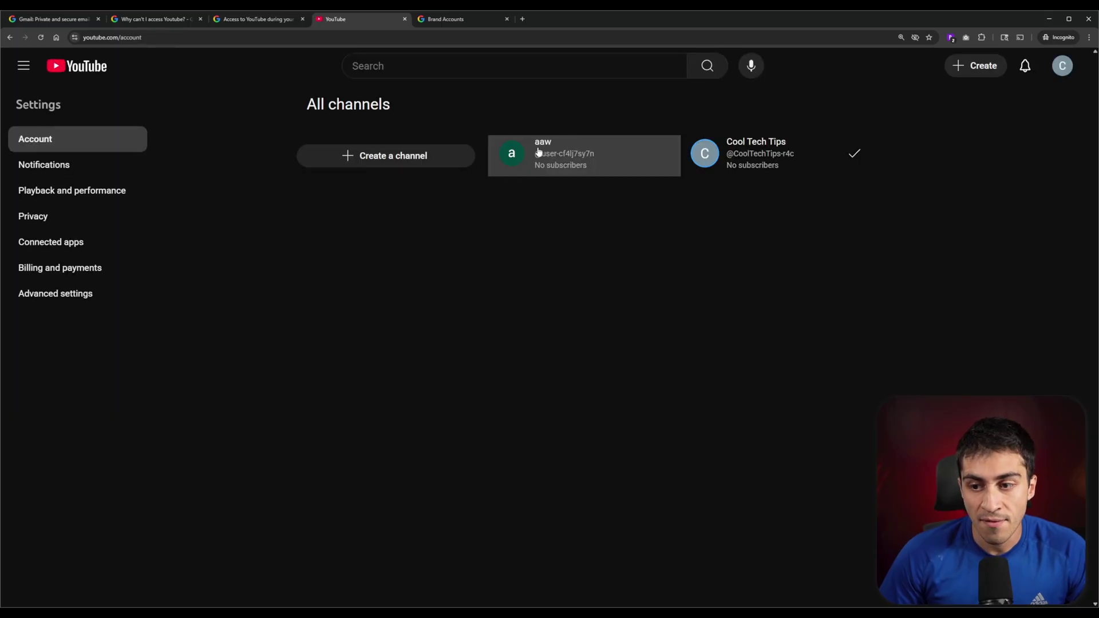
View the loaded list showing the personal channel and the active Cool Tech Tips channel
left_click(563, 168)
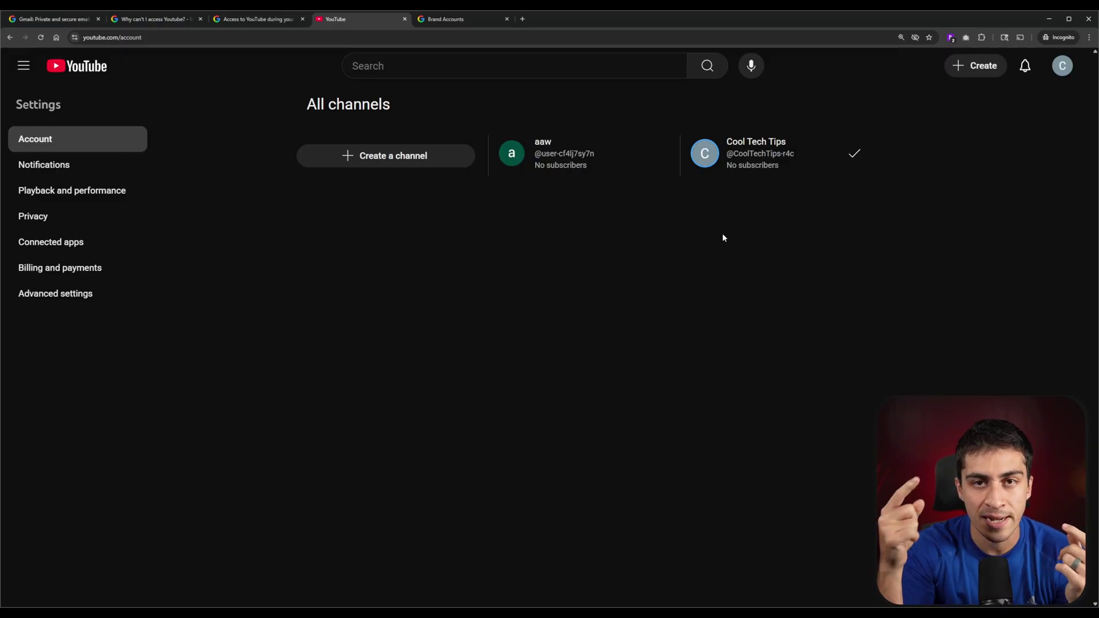
Switch to Cool Tech Tips and, in its YouTube settings, choose Add or remove manager(s)
left_click(743, 172)
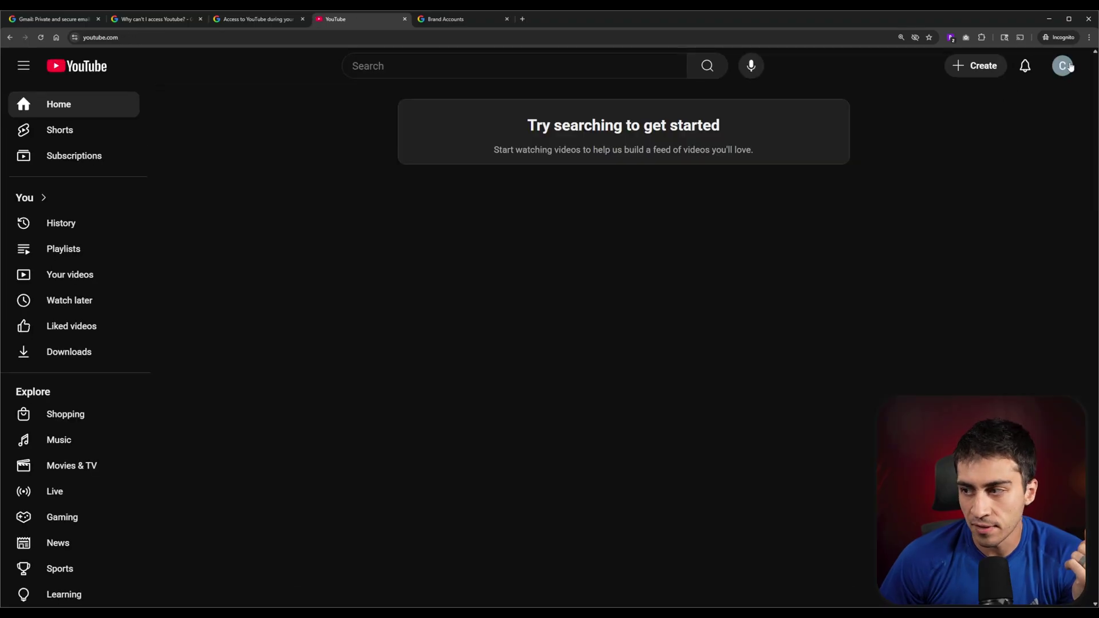
left_click(1062, 65)
left_click(961, 475)
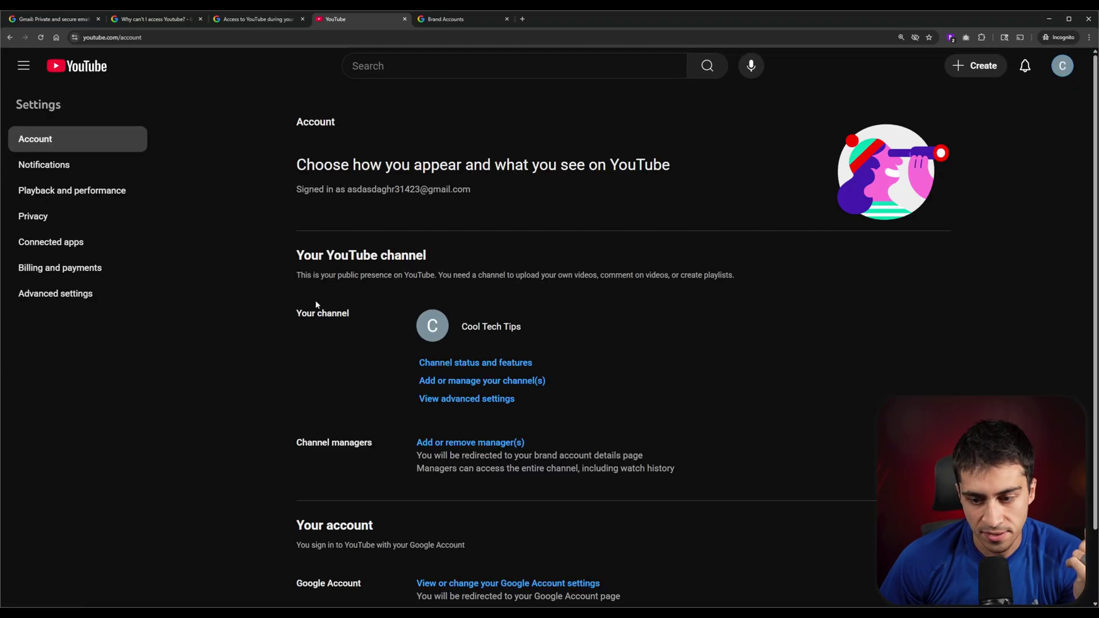
scroll(318, 303, "down", 2)
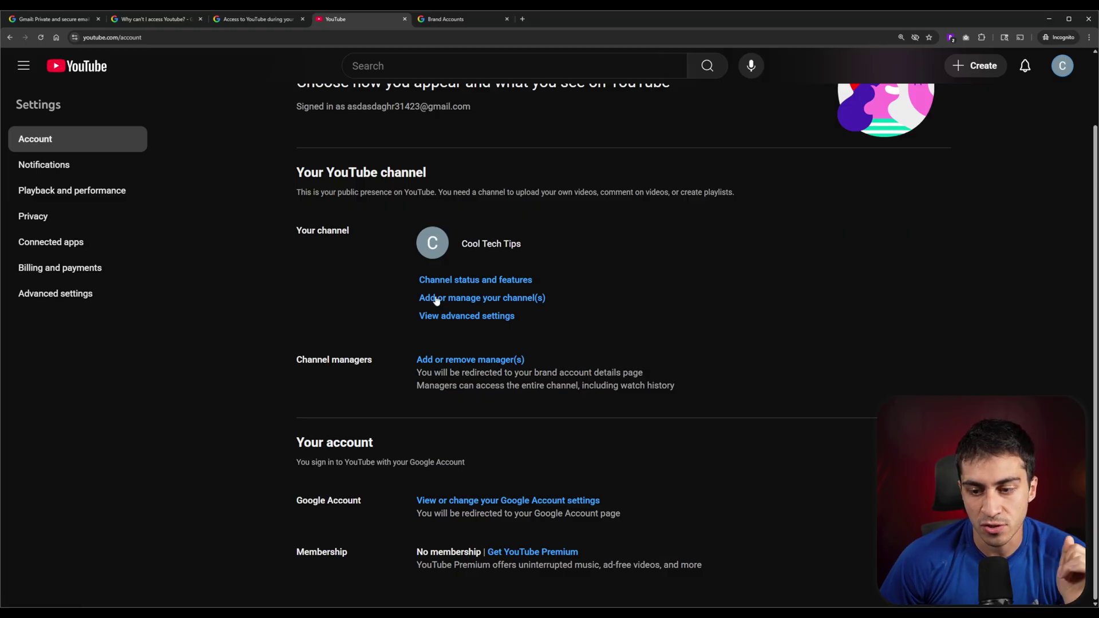
left_click(474, 362)
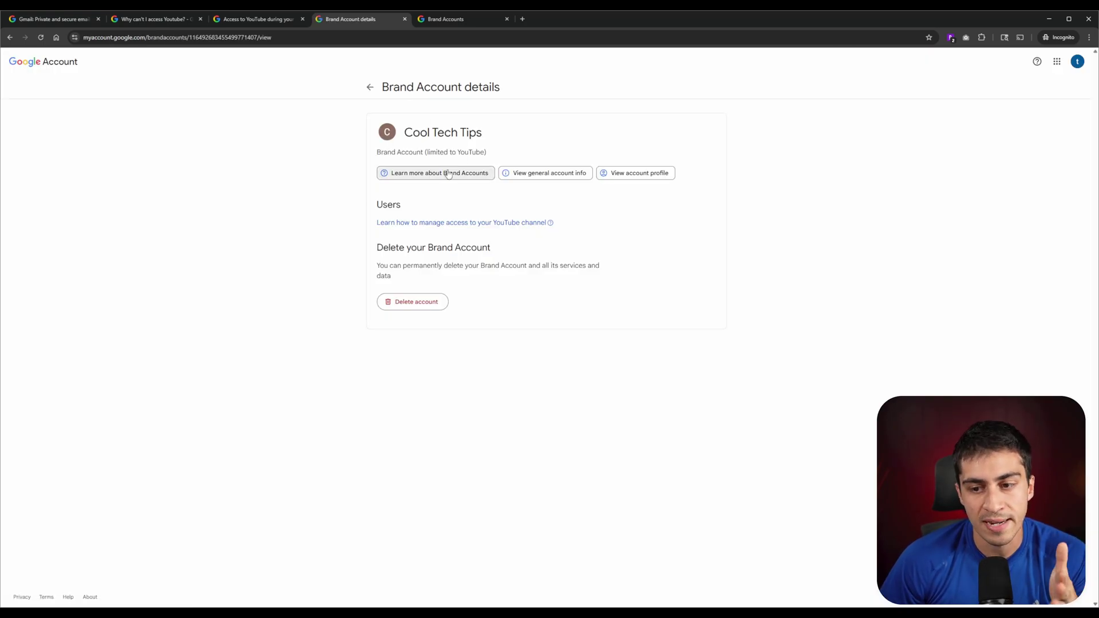
Open the Cool Tech Tips row in Brand Accounts, then go back to its Brand Account details tab
left_click(448, 19)
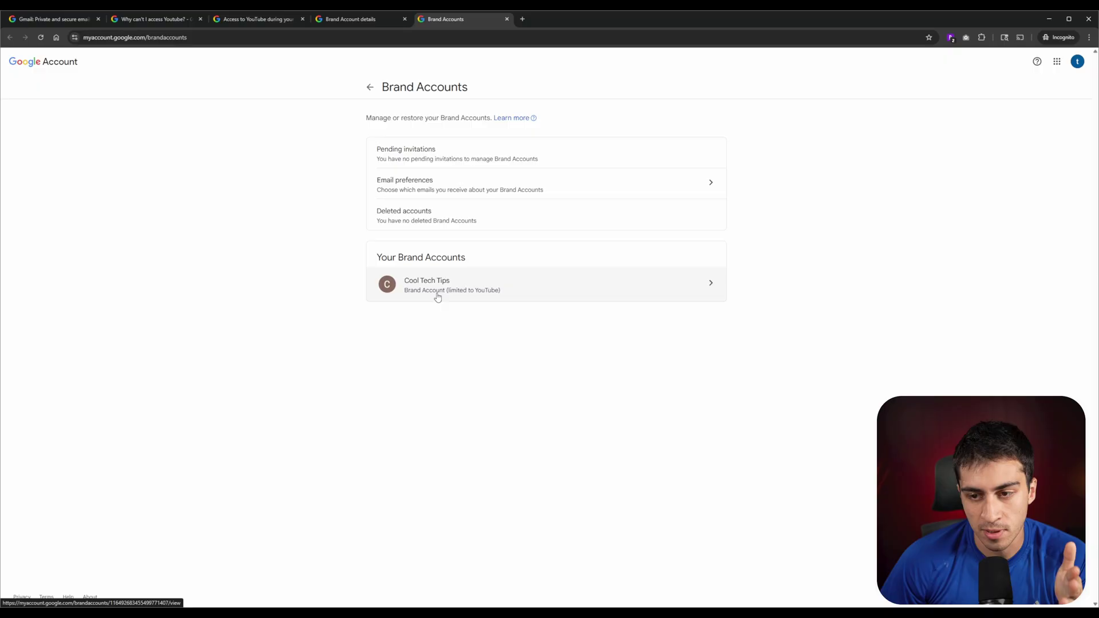
left_click(461, 281)
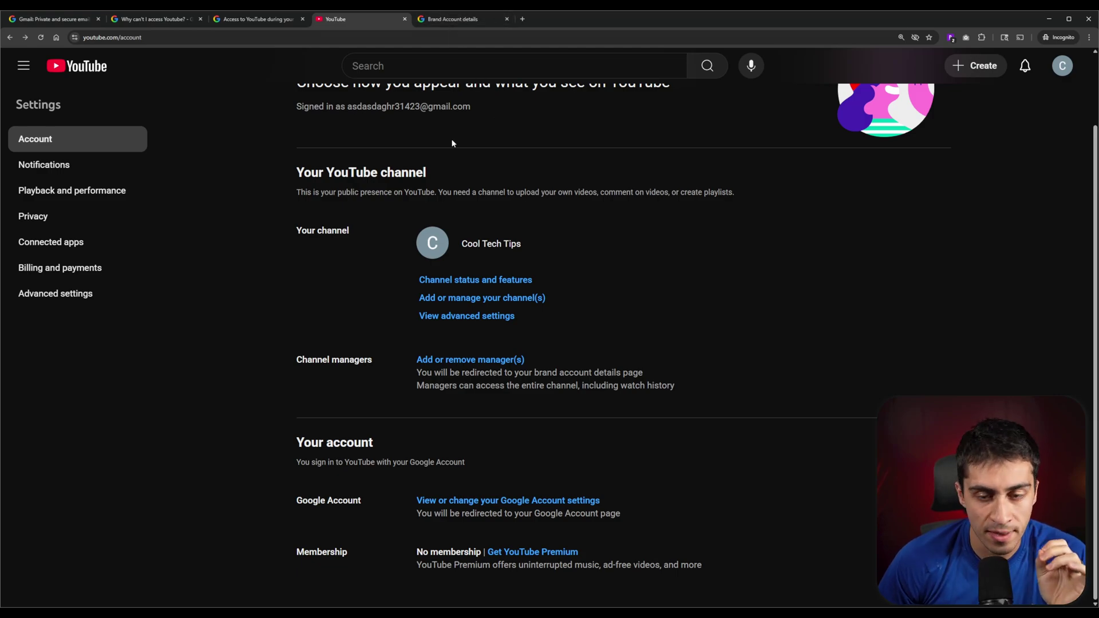
scroll(452, 139, "up", 2)
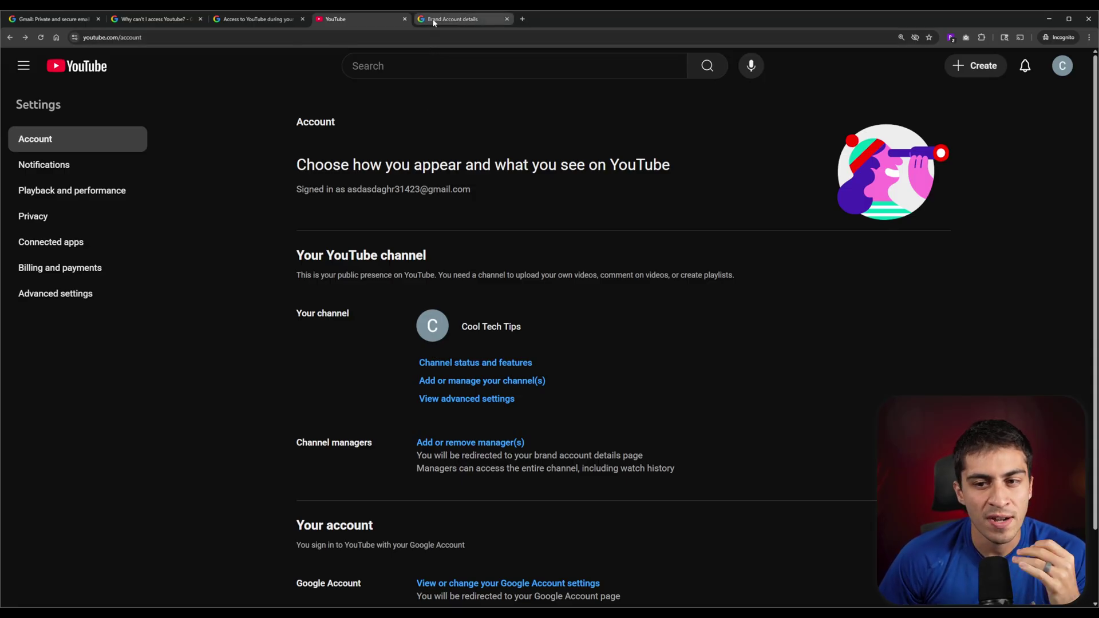
mouse_move(434, 23)
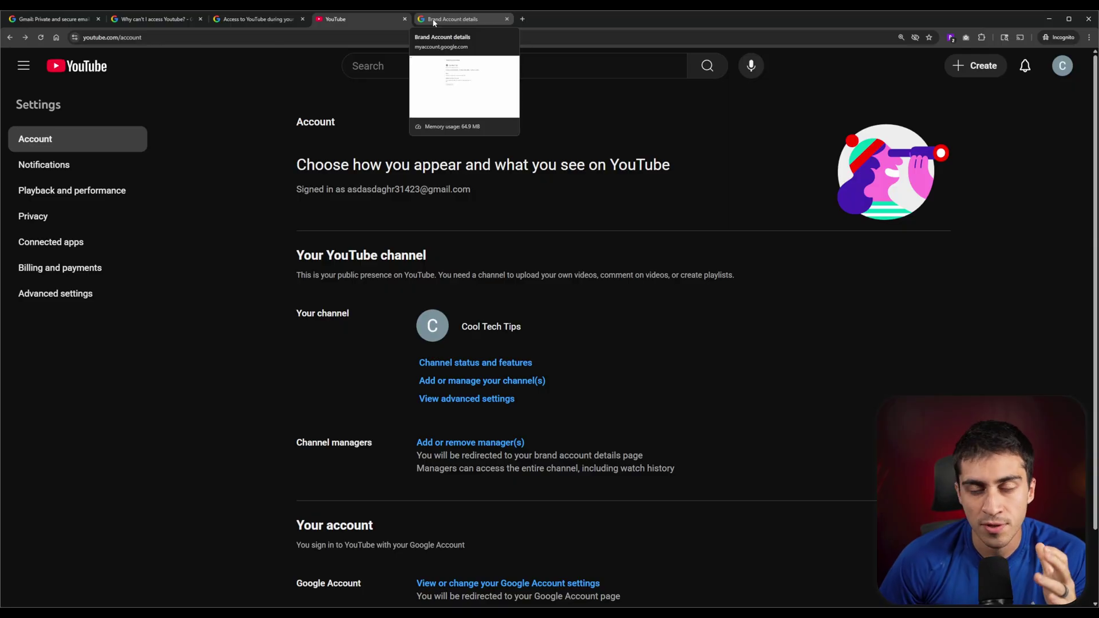
left_click(434, 21)
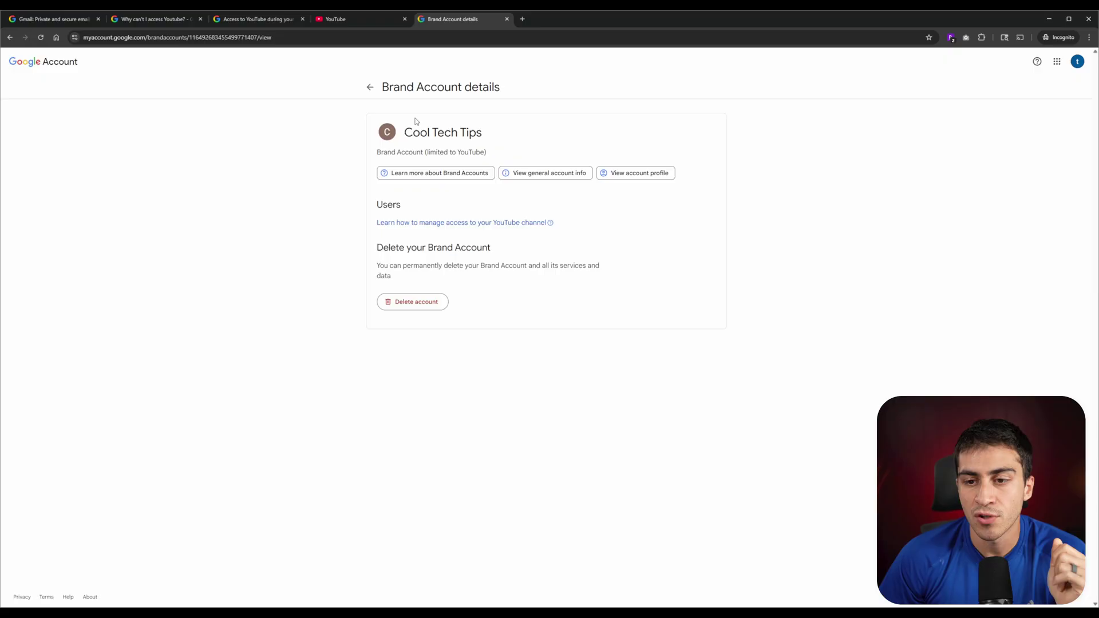
Rename the brand account's Name to 'Cool Tech Tips 12', save, and go back to Personal info
left_click(619, 173)
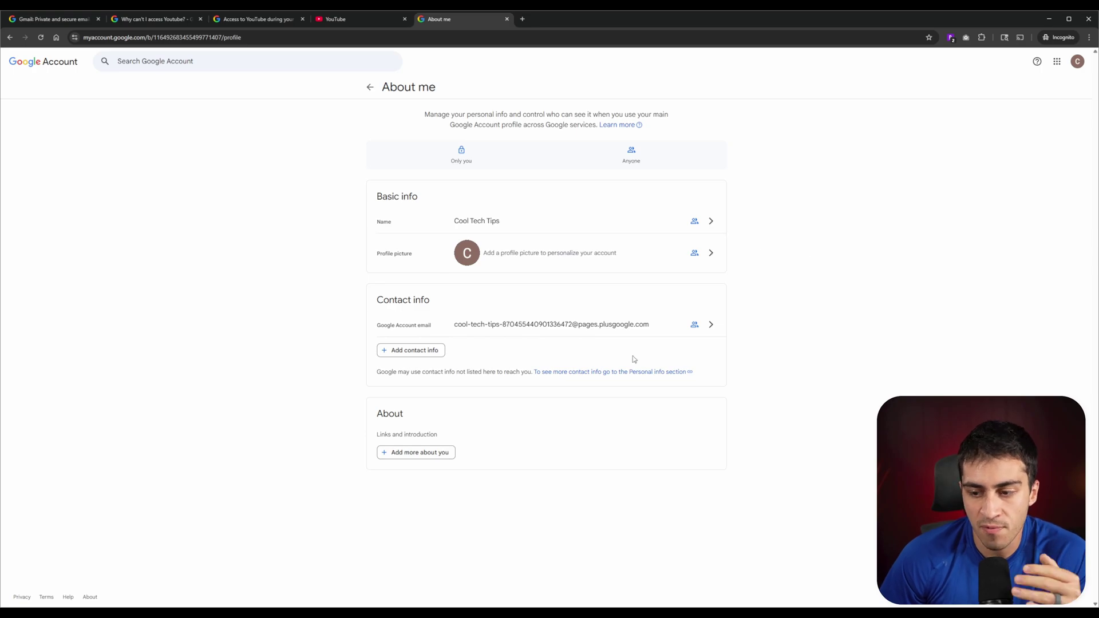
left_click(713, 222)
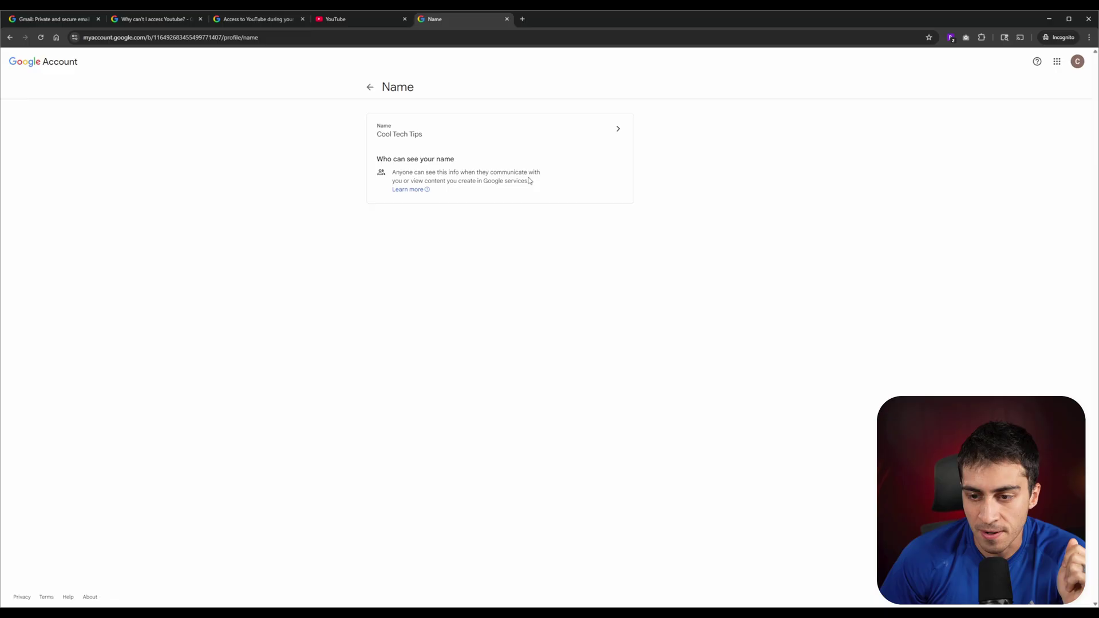
left_click(479, 138)
left_click(494, 161)
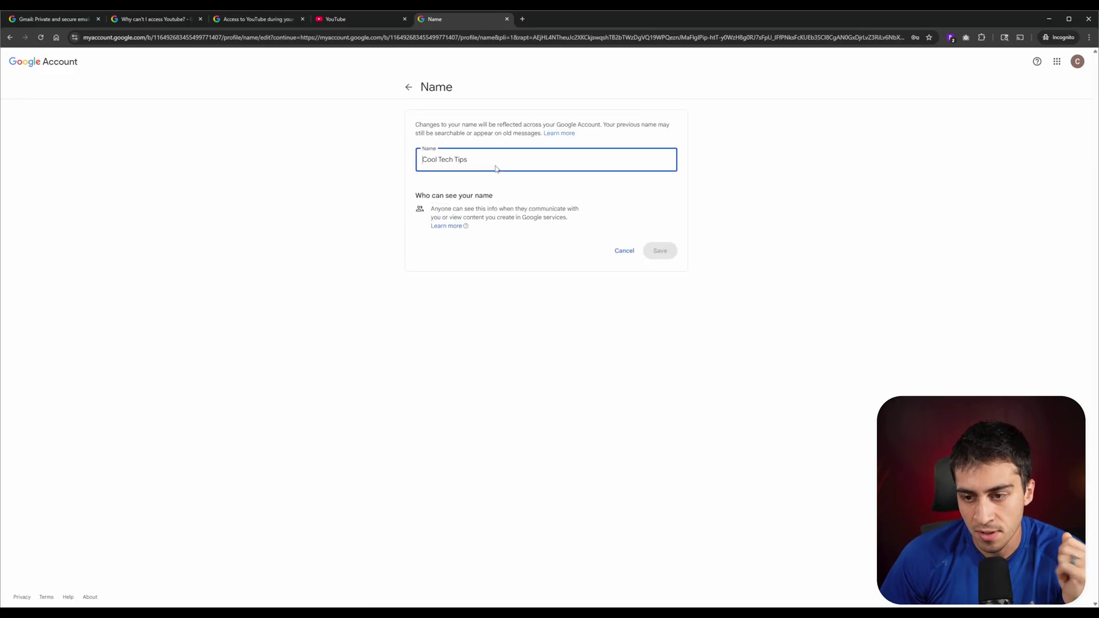
type("12")
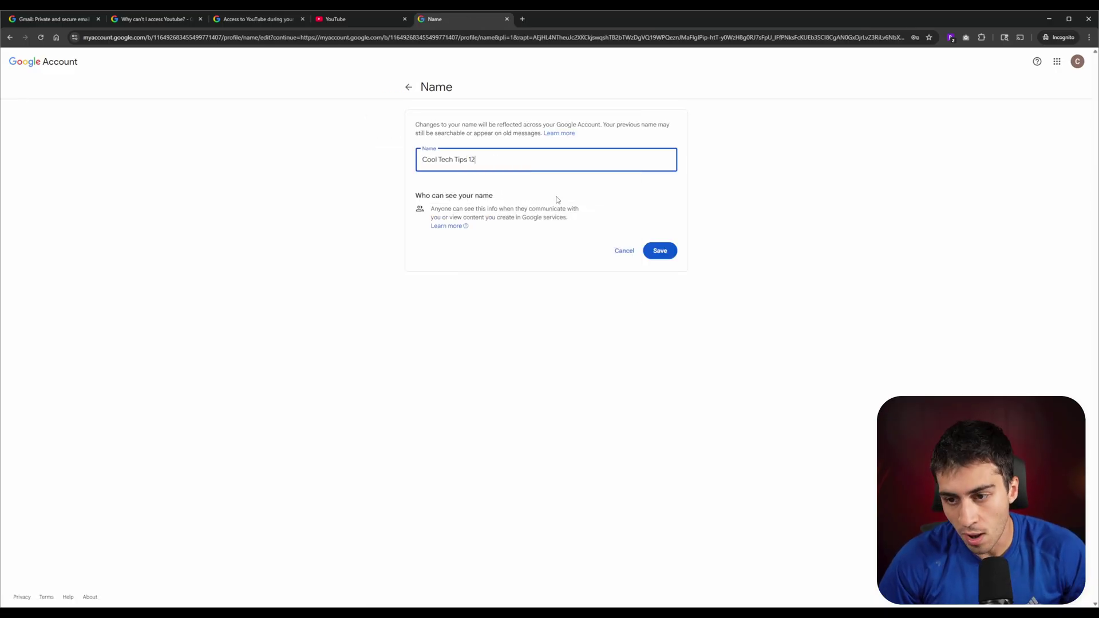
left_click(645, 250)
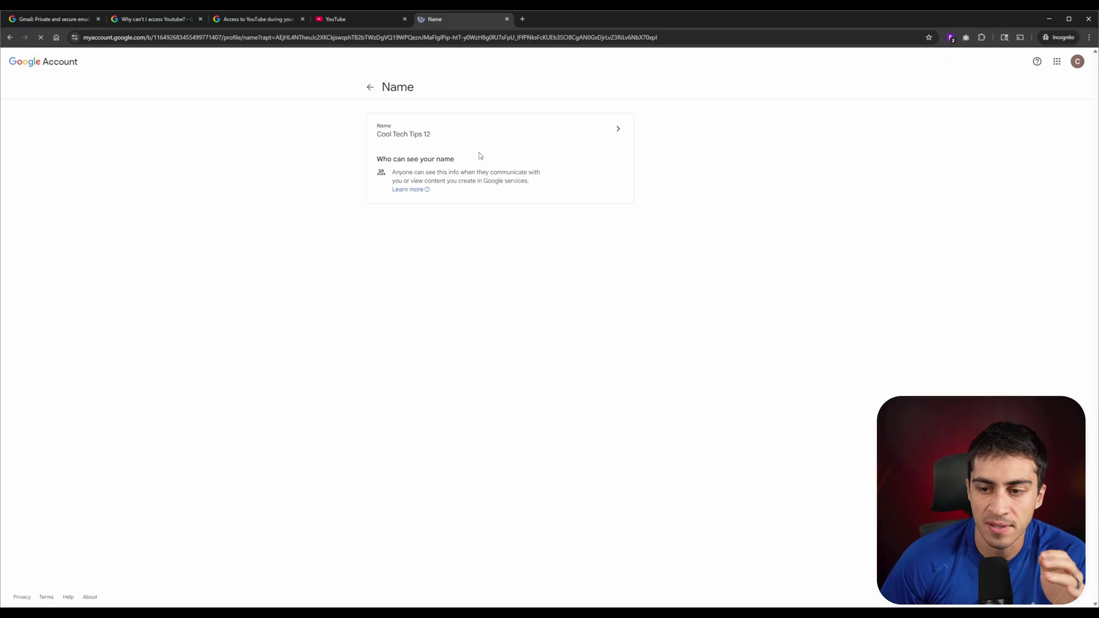
left_click(370, 88)
left_click(370, 88)
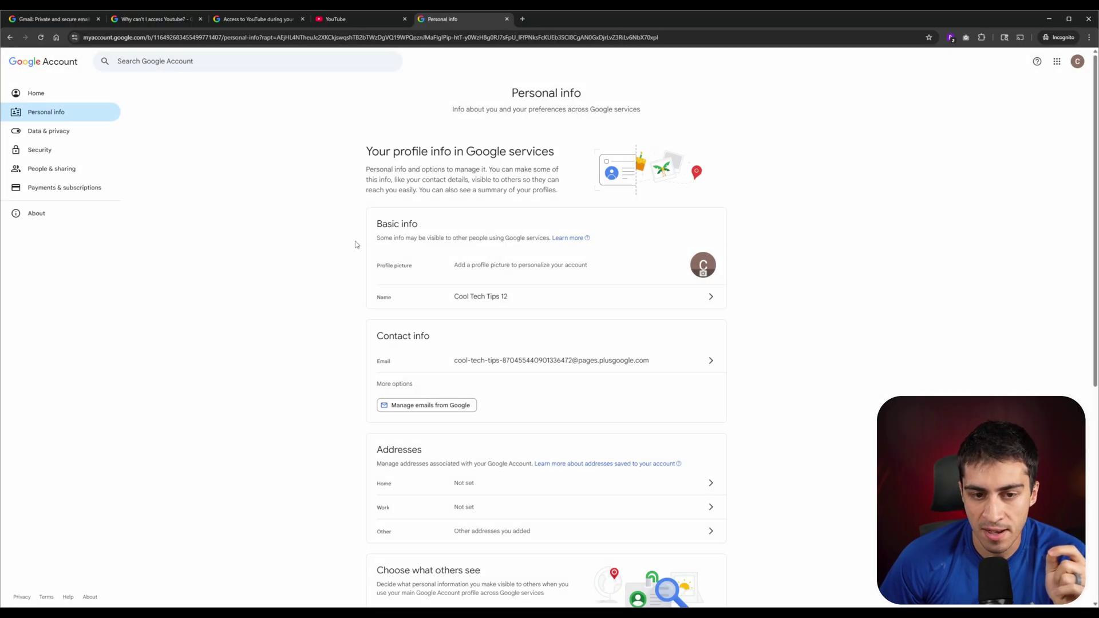
Search 'brand accounts' and follow the Manage your Brand Account help article to the Brand Accounts section
left_click(280, 37)
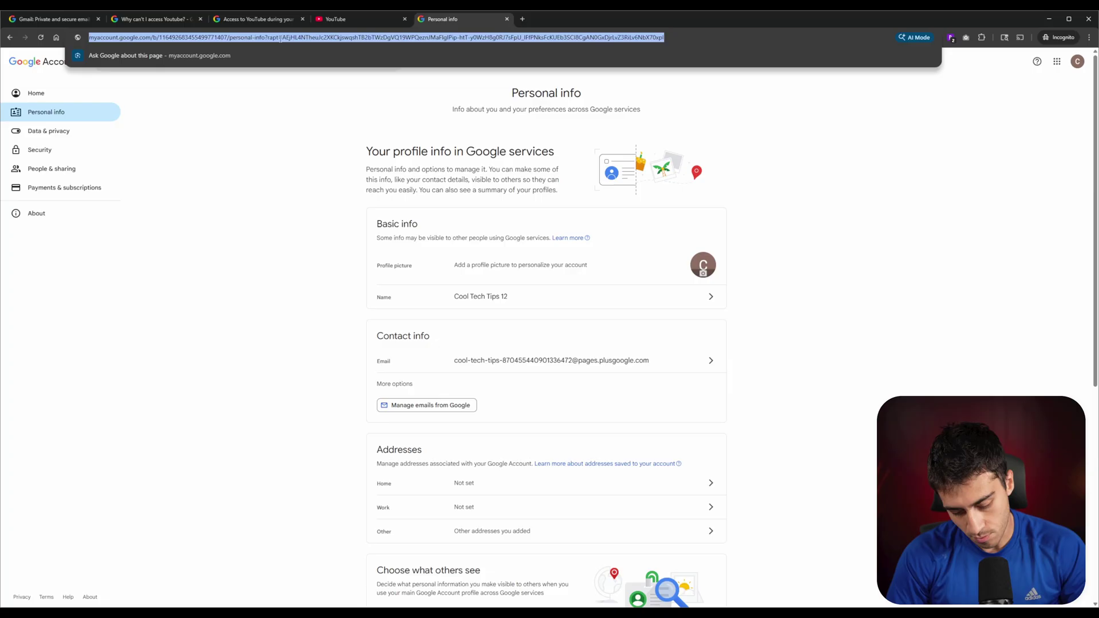
type("bran")
key("Return")
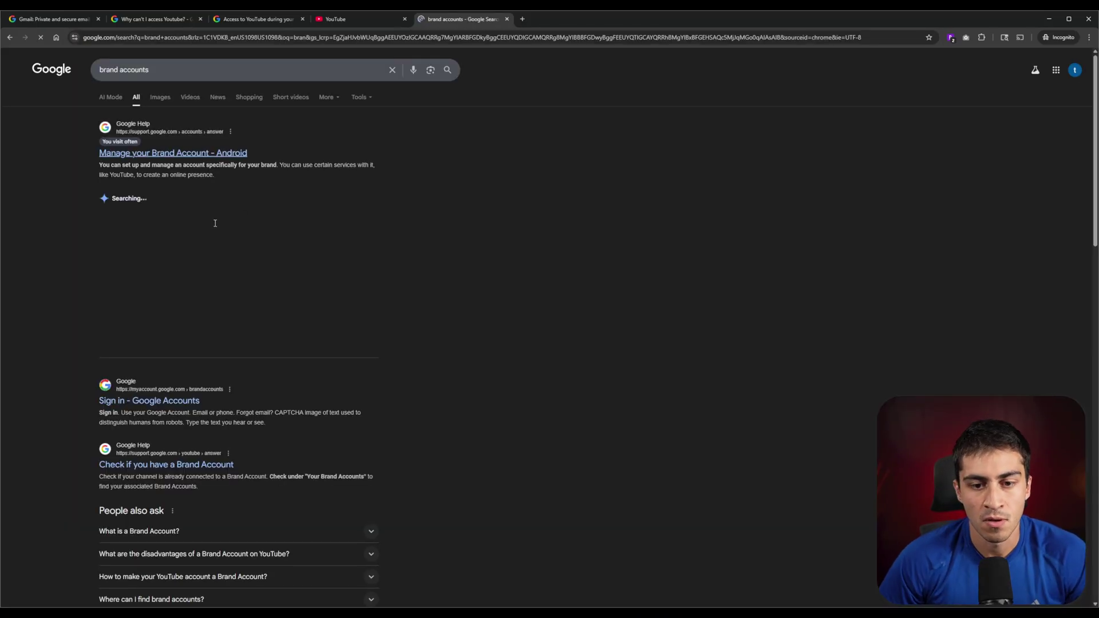
left_click(223, 153)
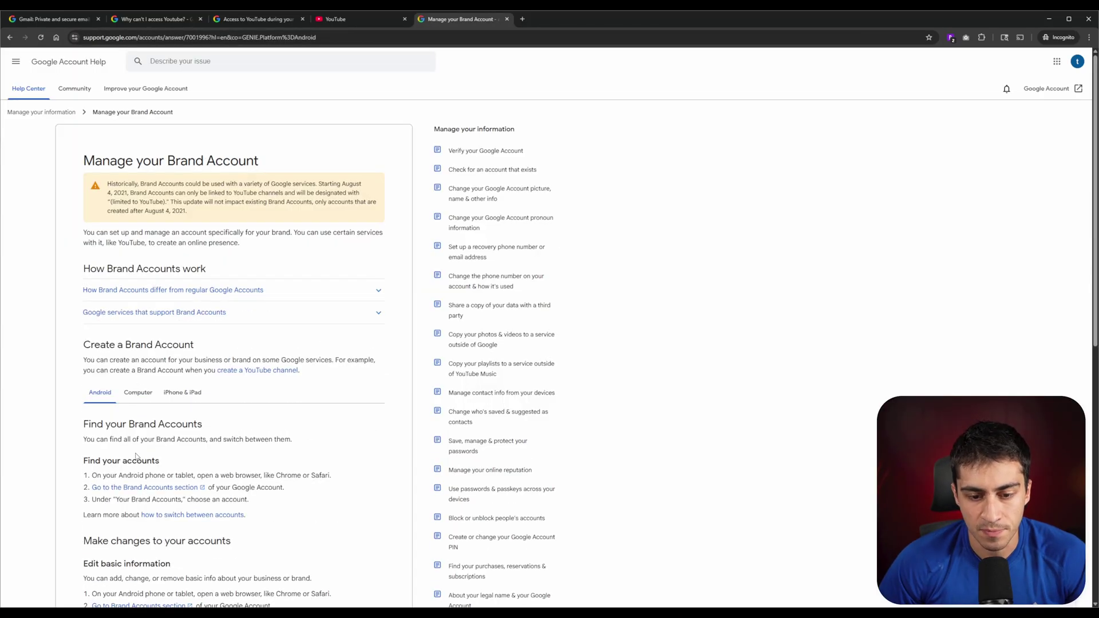
left_click(160, 490)
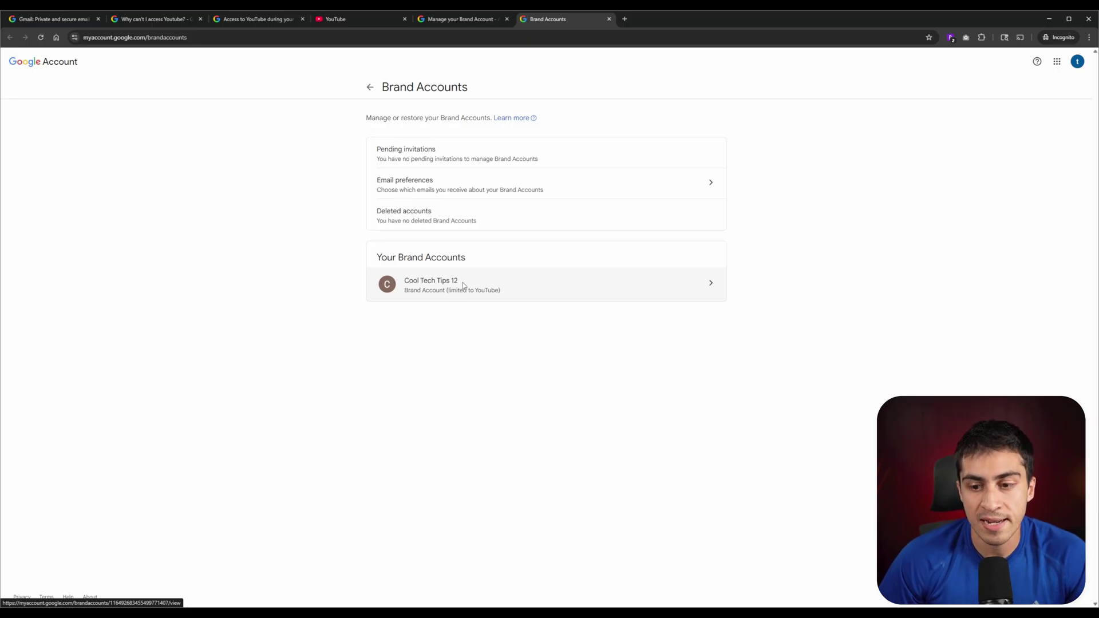
Go to the Cool Tech Tips channel and open its customization settings in YouTube Studio
left_click(382, 23)
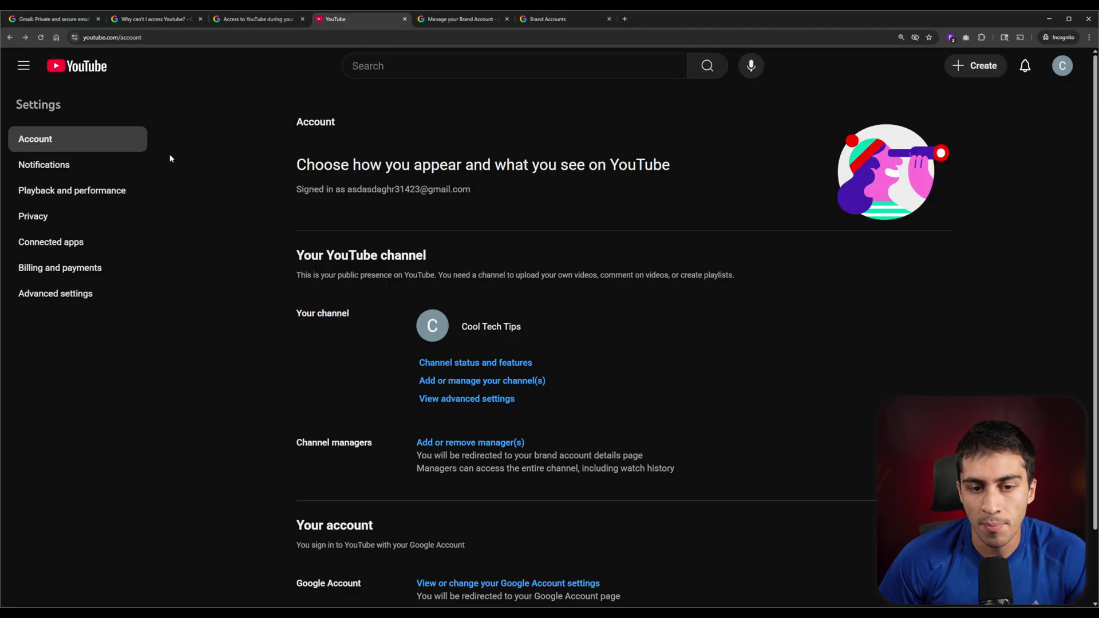
left_click(1063, 71)
left_click(967, 130)
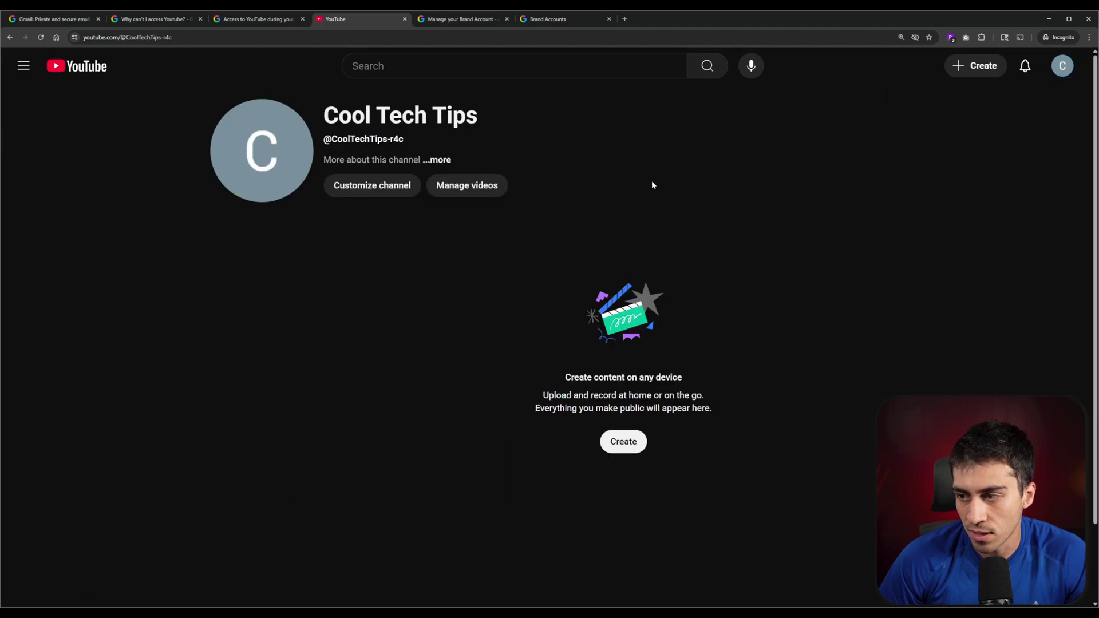
left_click(371, 188)
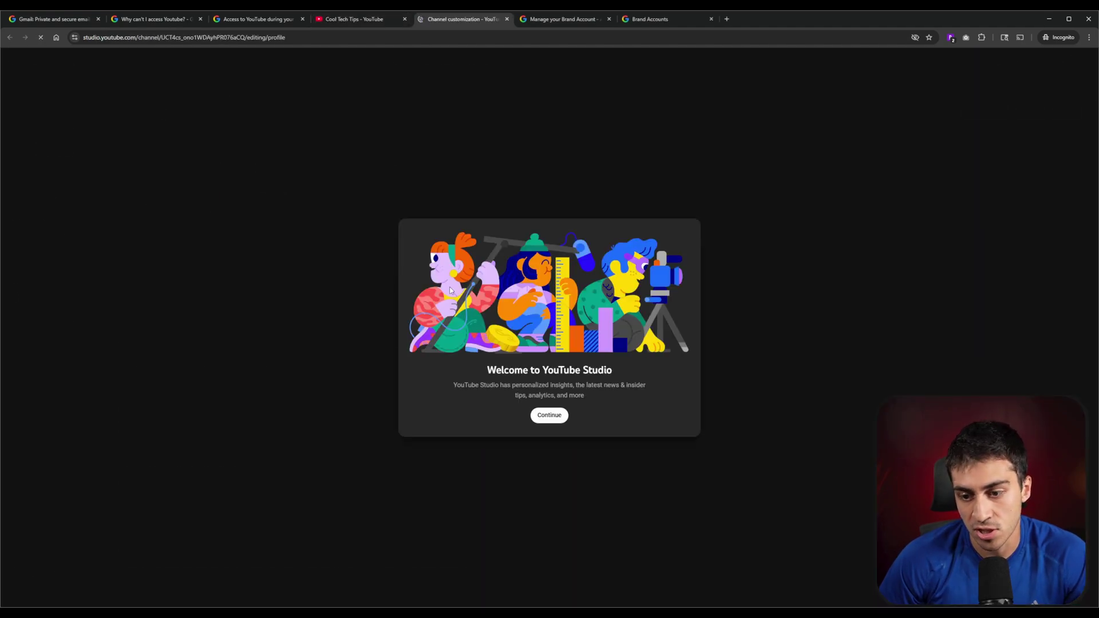
left_click(549, 415)
Change the channel name to 'Cool Tech Tips 1231', publish it, and return to the channel page
left_click(220, 386)
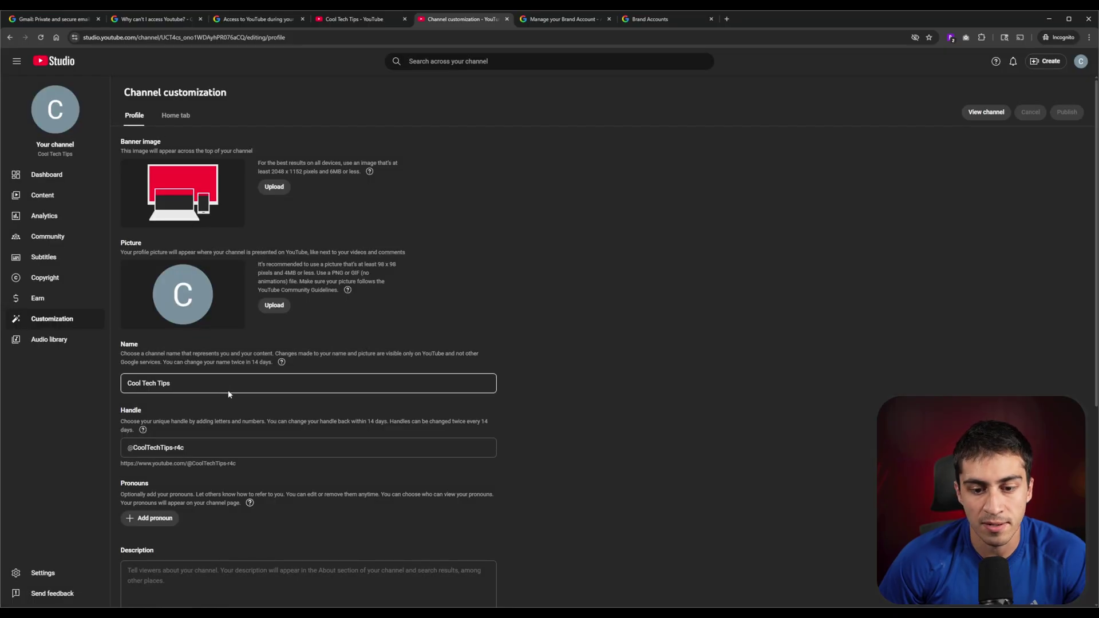
type("1231")
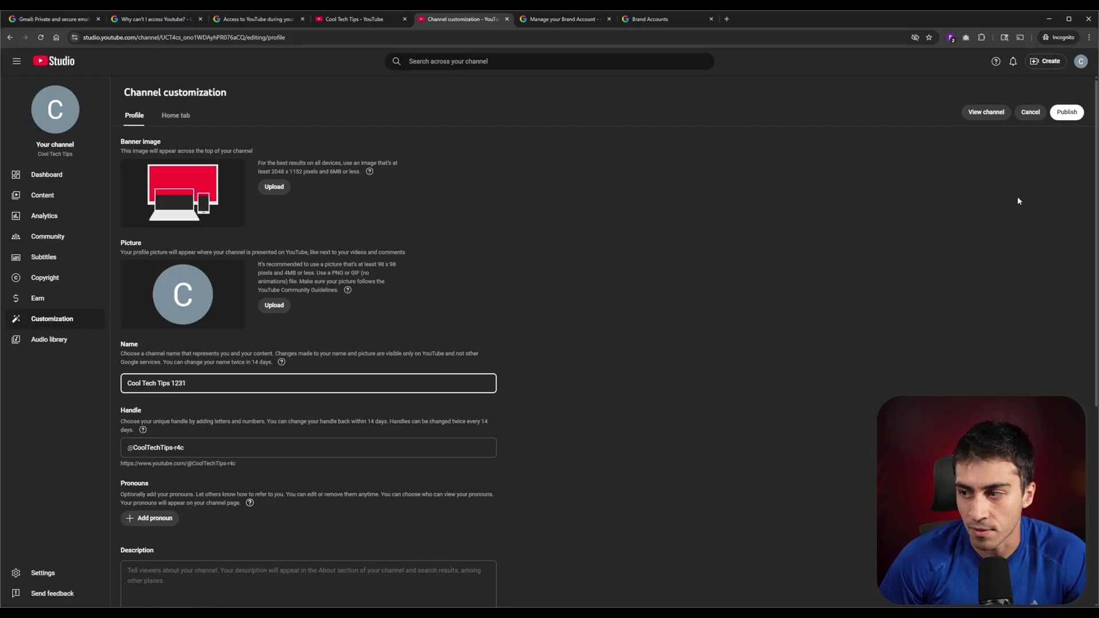
left_click(1065, 112)
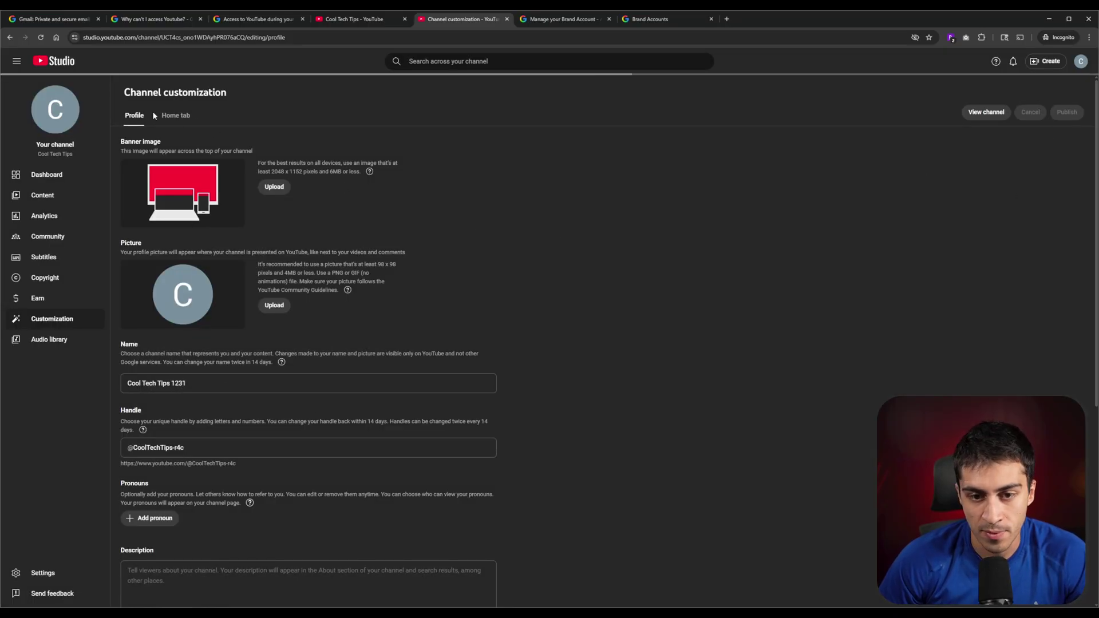
left_click(1081, 61)
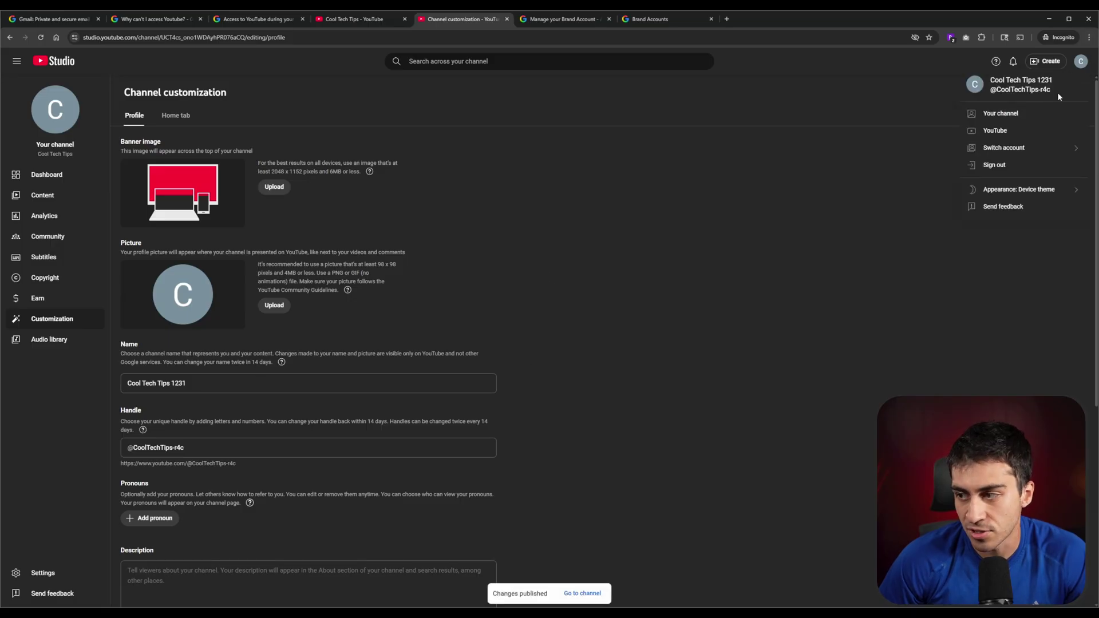
left_click(997, 113)
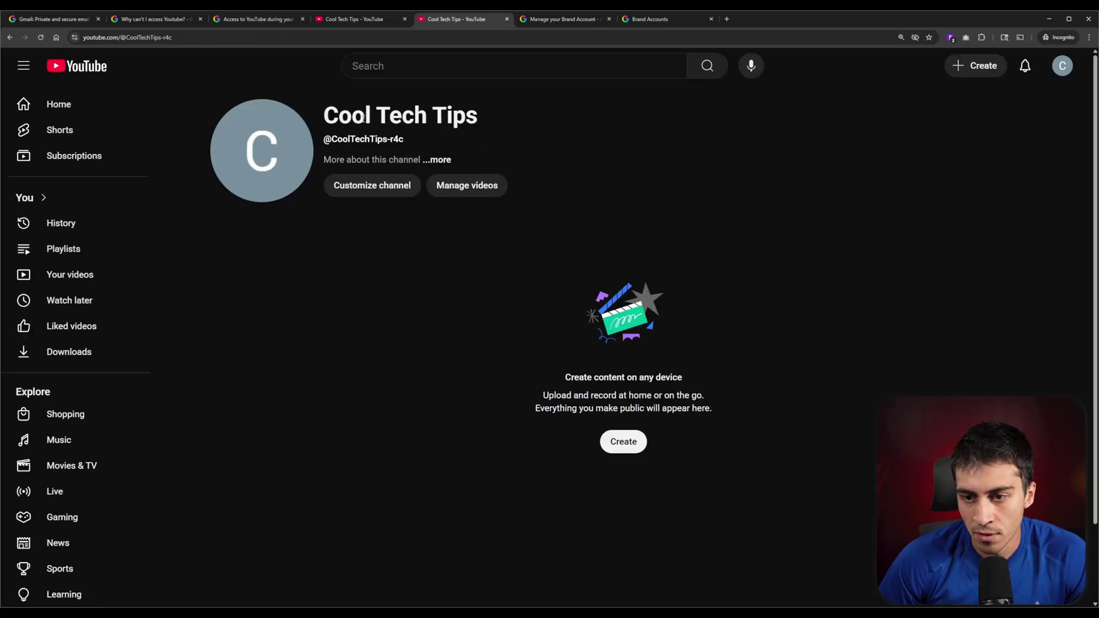
Reload the channel page, then reload the Brand Accounts list in its own tab
right_click(507, 123)
left_click(548, 159)
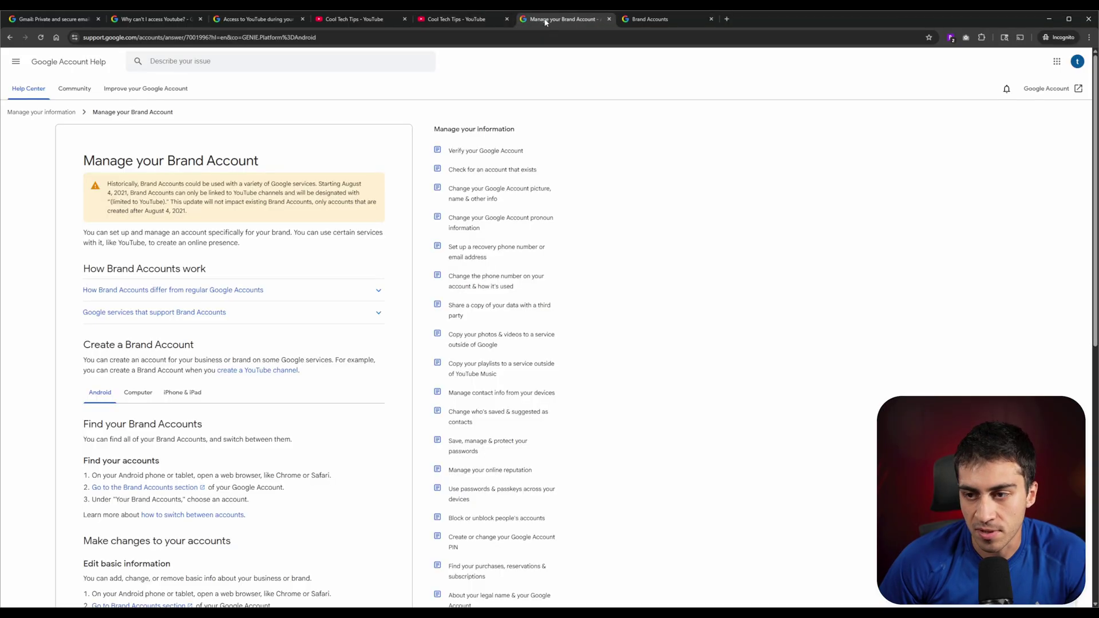
left_click(564, 19)
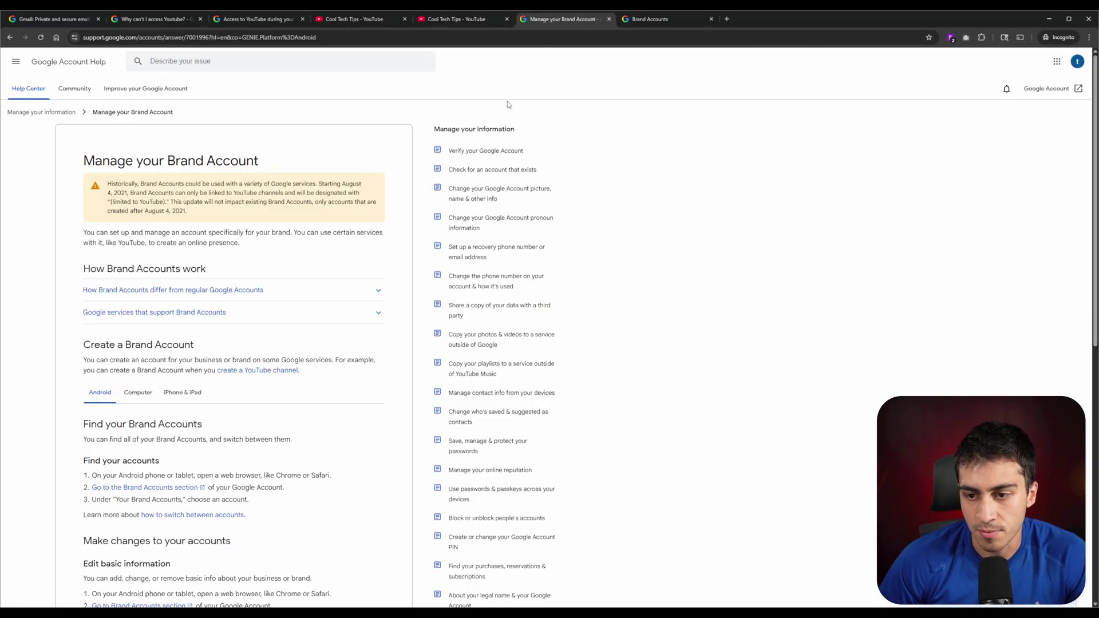
left_click(647, 20)
right_click(255, 218)
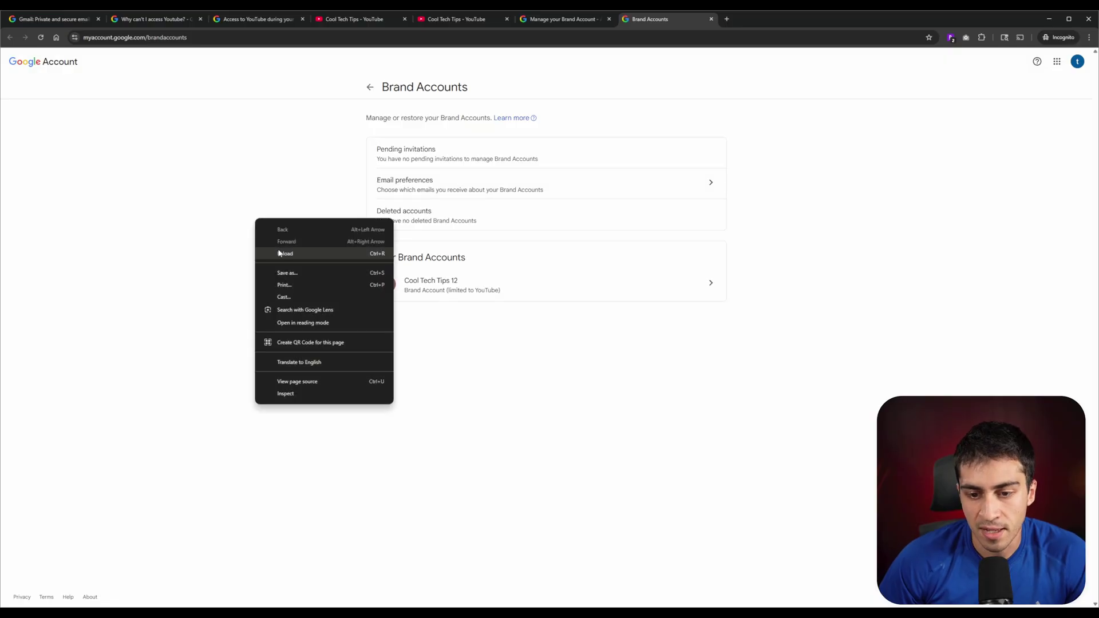
left_click(280, 252)
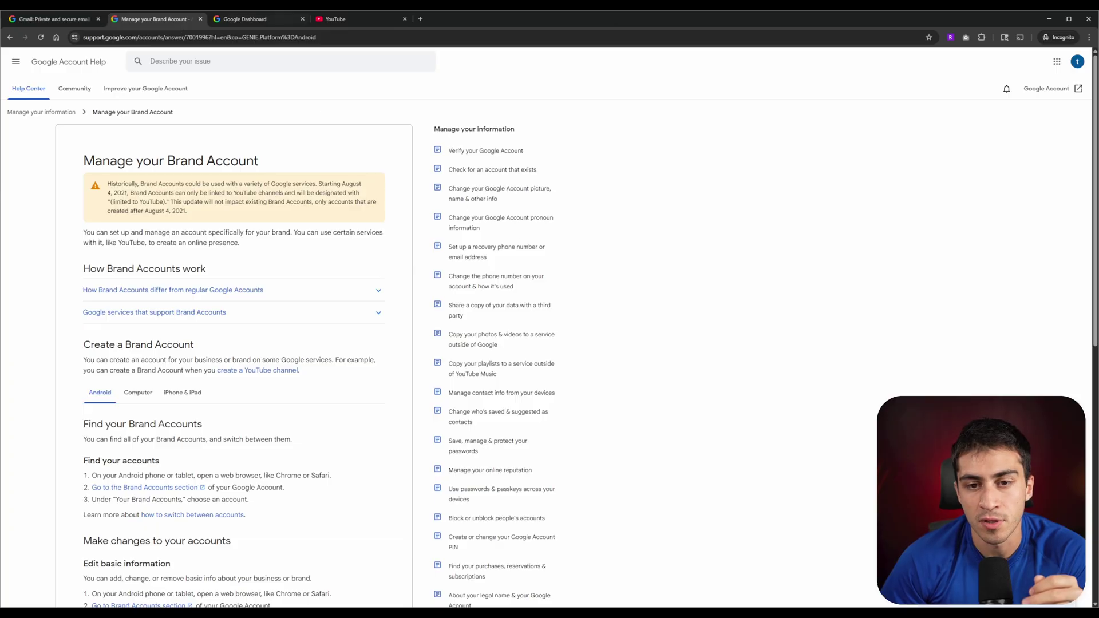
From the Google Dashboard tab, open the Deleted Brand Accounts list showing Cool Tech Tips 12
left_click(243, 19)
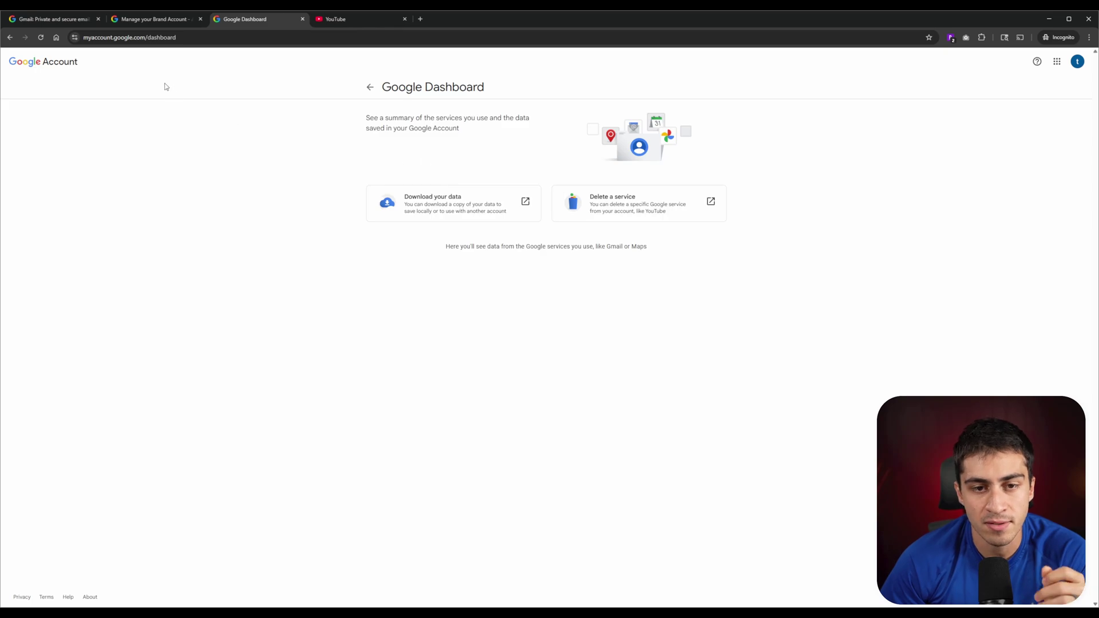
left_click(370, 87)
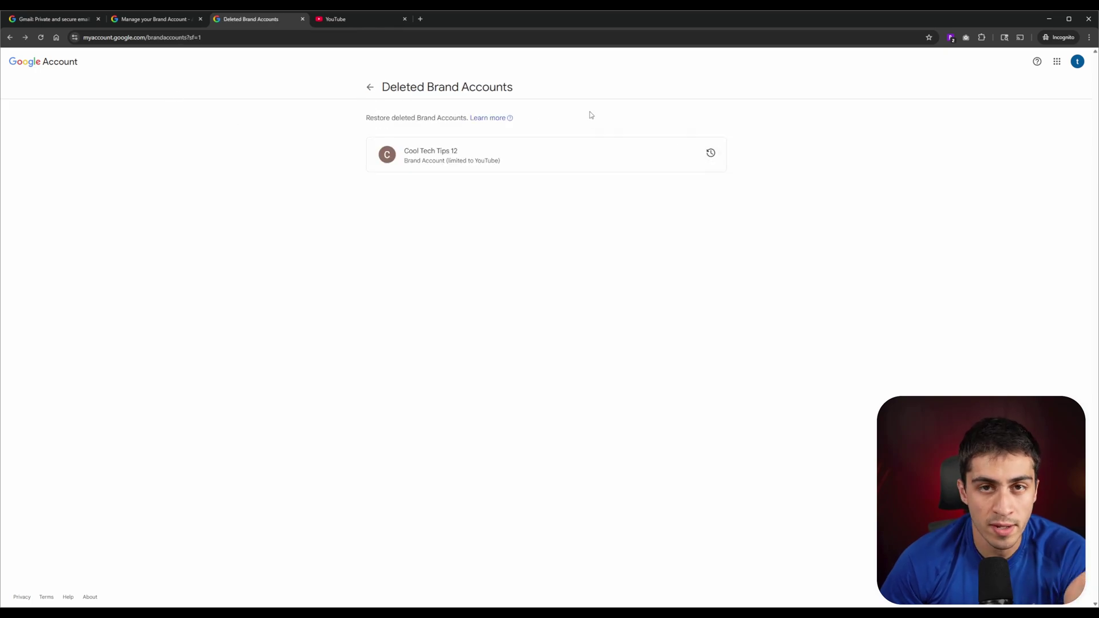